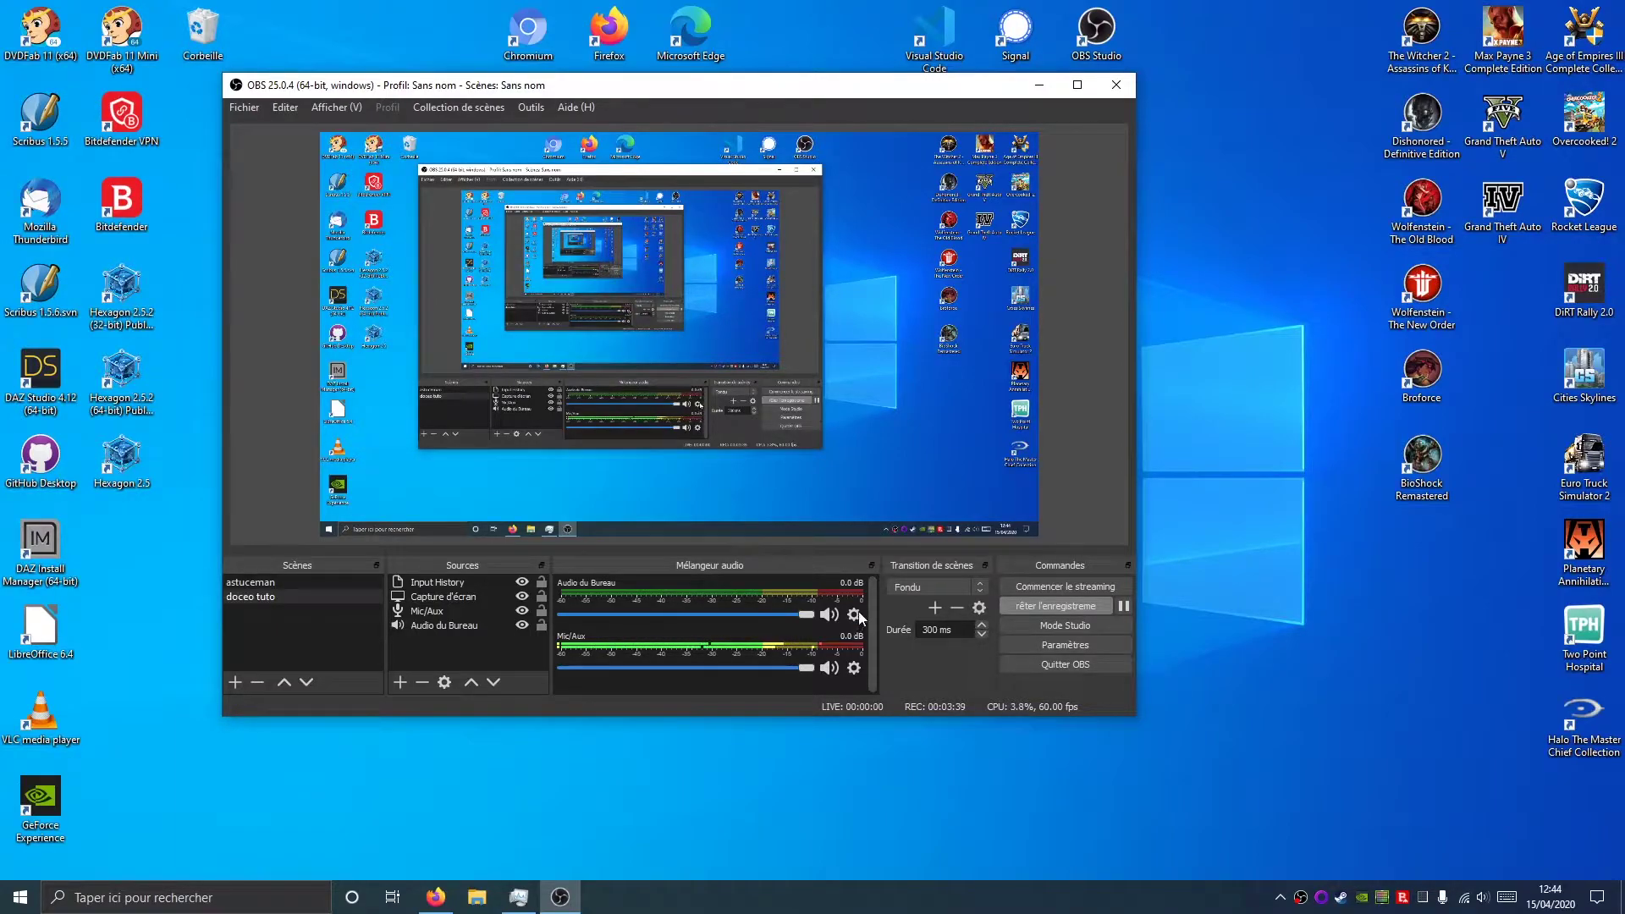
Check the audio track assignments of the desktop audio and microphone in the advanced audio properties
right_click(855, 615)
left_click(853, 618)
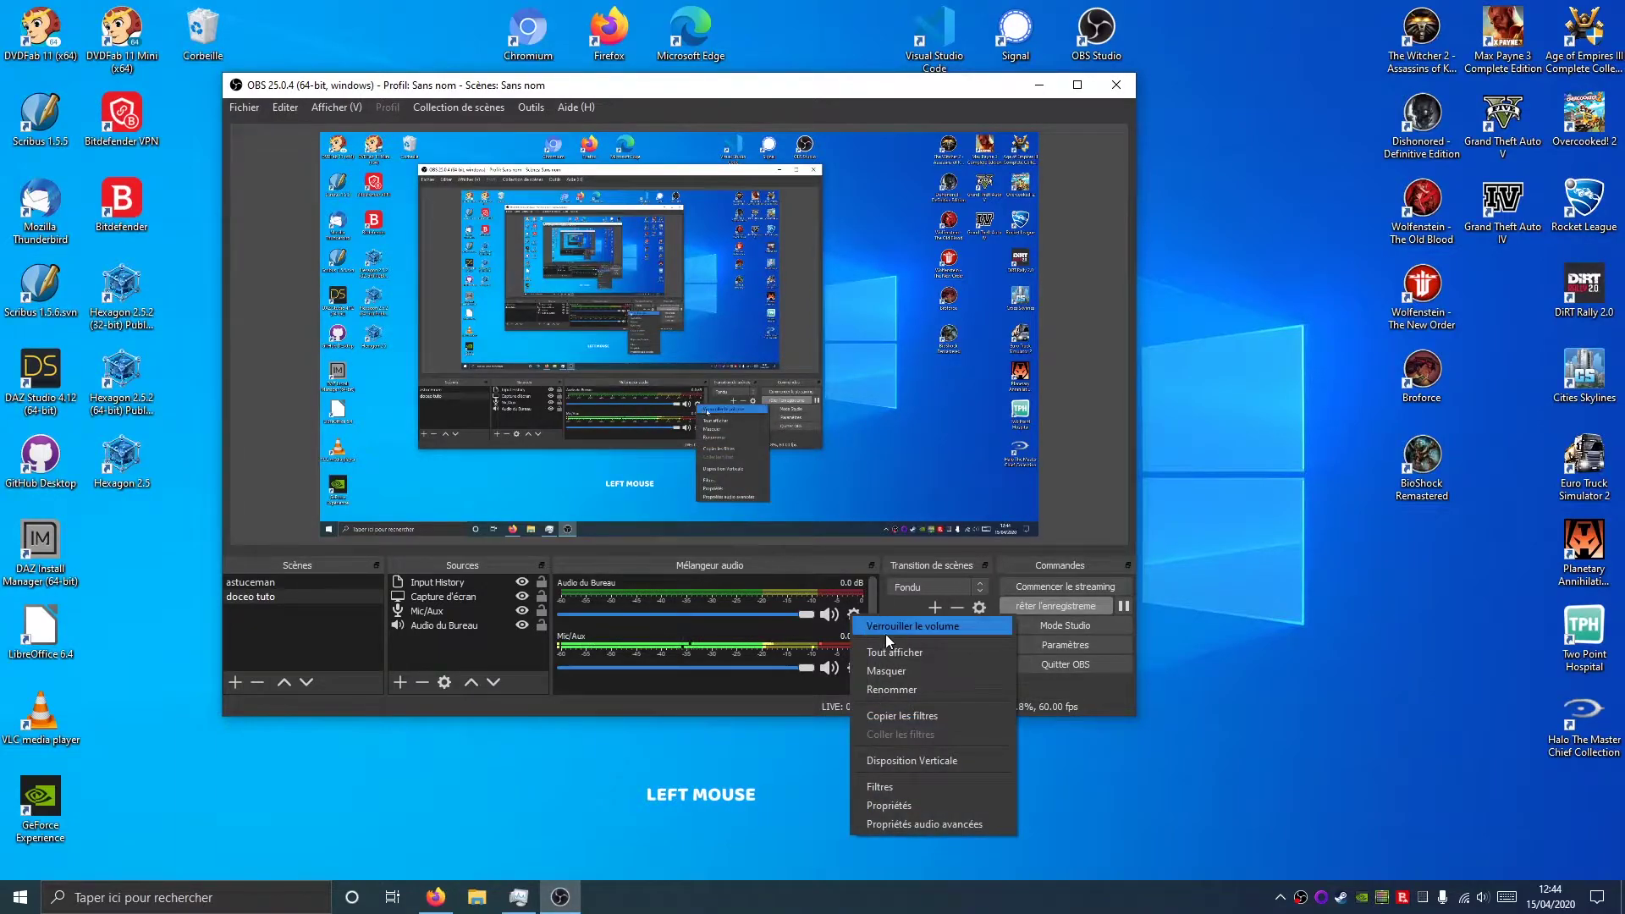
left_click(890, 825)
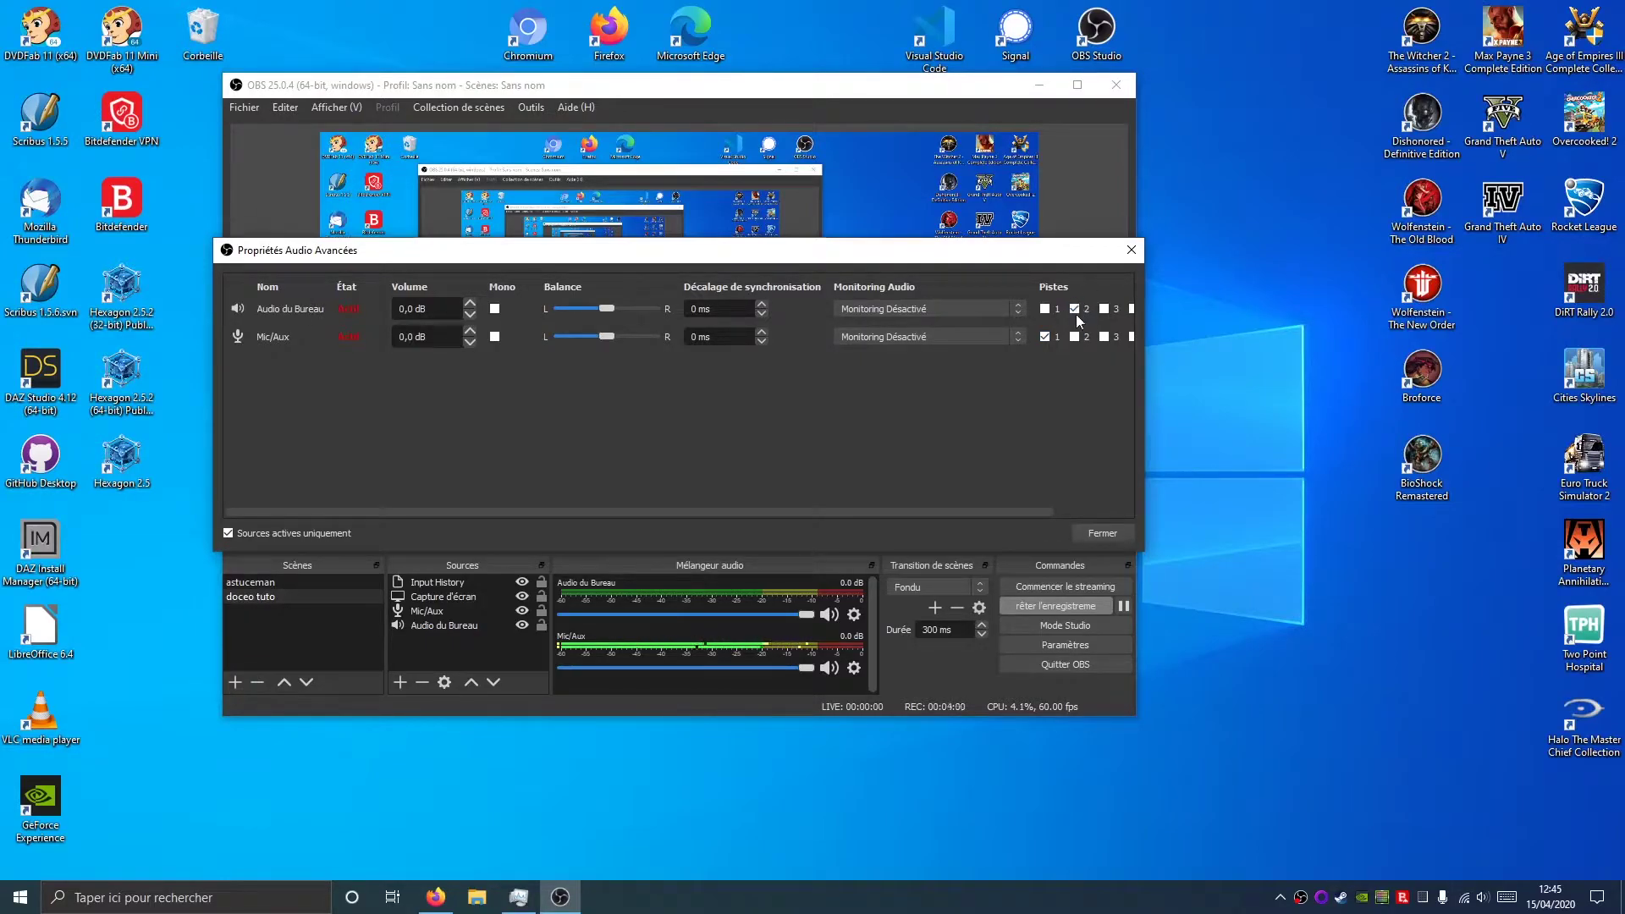
left_click(1113, 532)
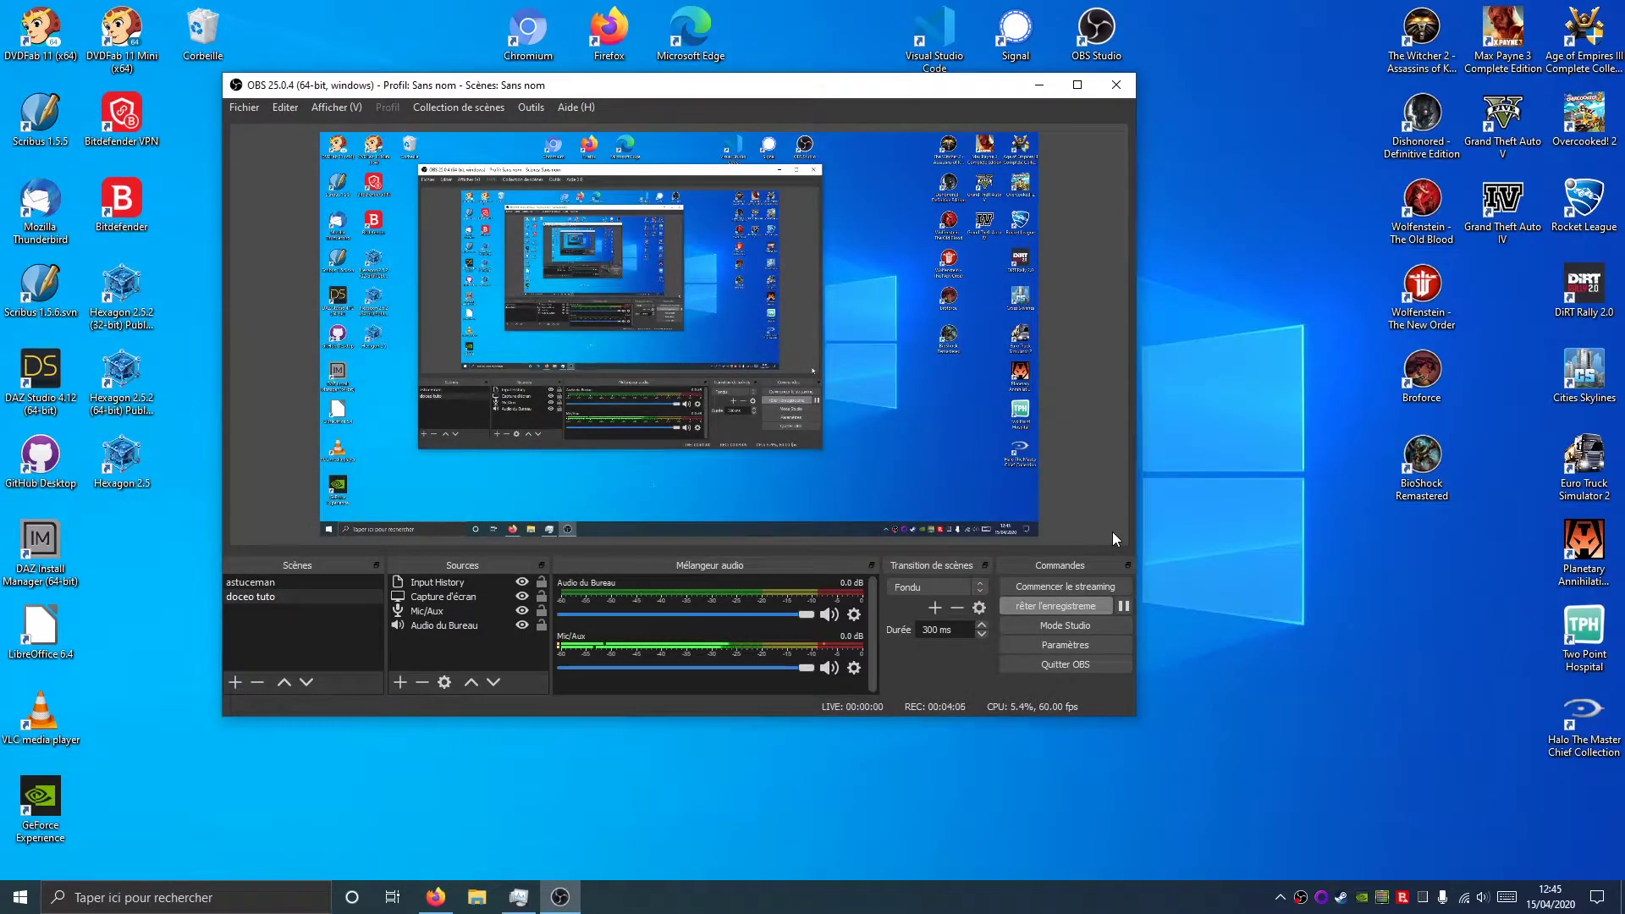
Review the recording output settings, including the output mode and the enabled audio tracks, and close the settings
left_click(251, 105)
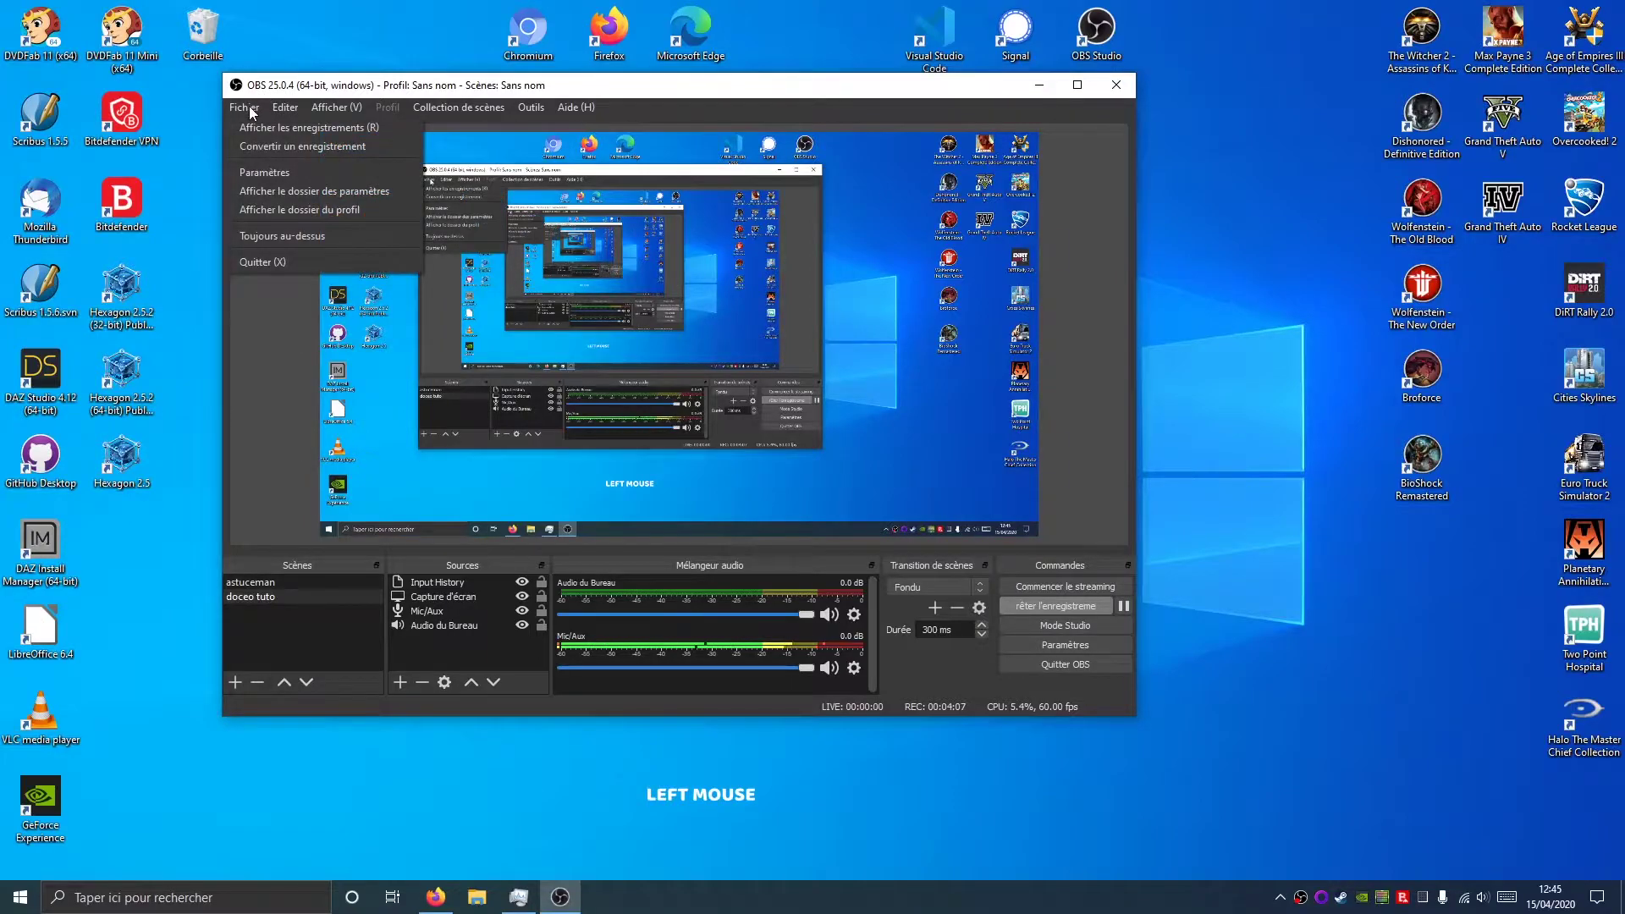
left_click(272, 165)
left_click(322, 207)
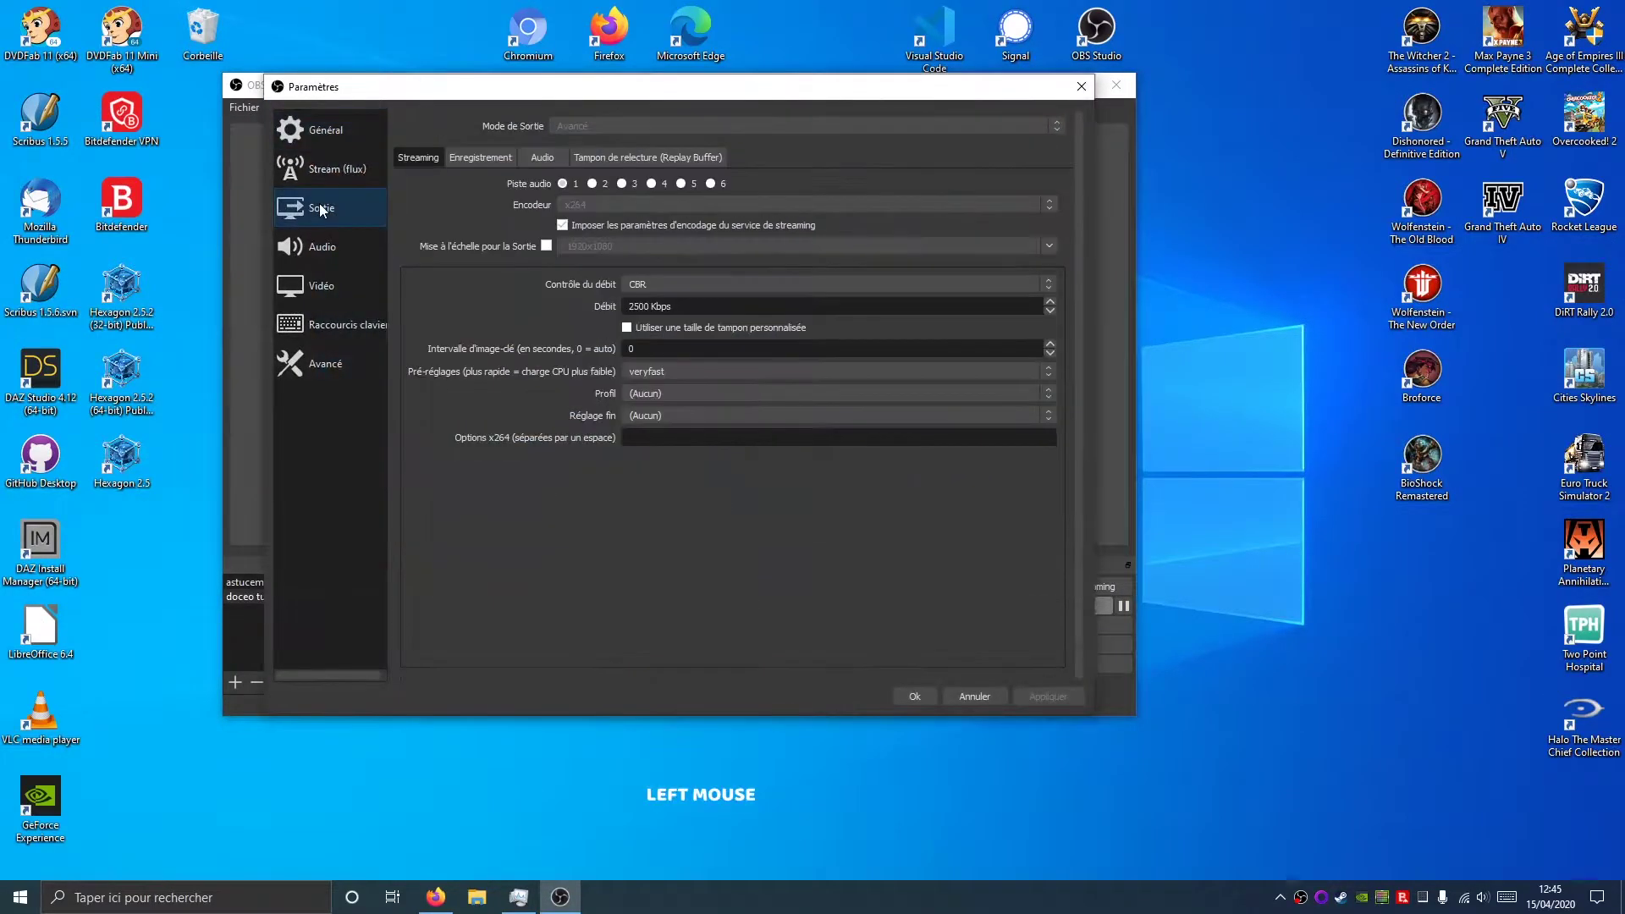
left_click(476, 158)
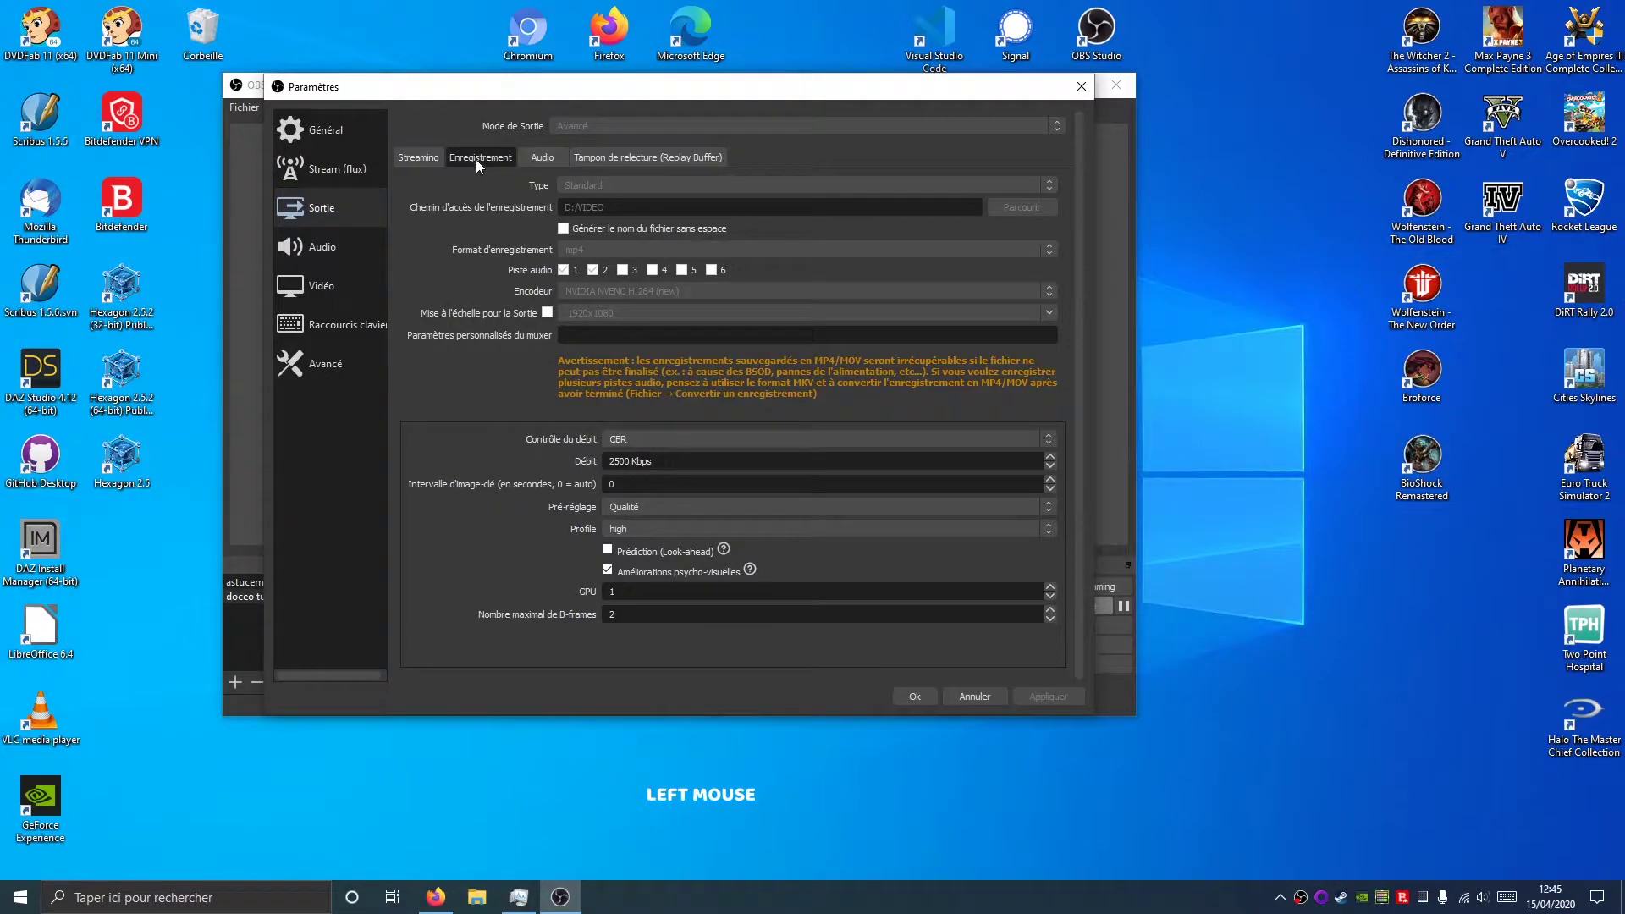
left_click(595, 125)
left_click(592, 269)
left_click(1070, 93)
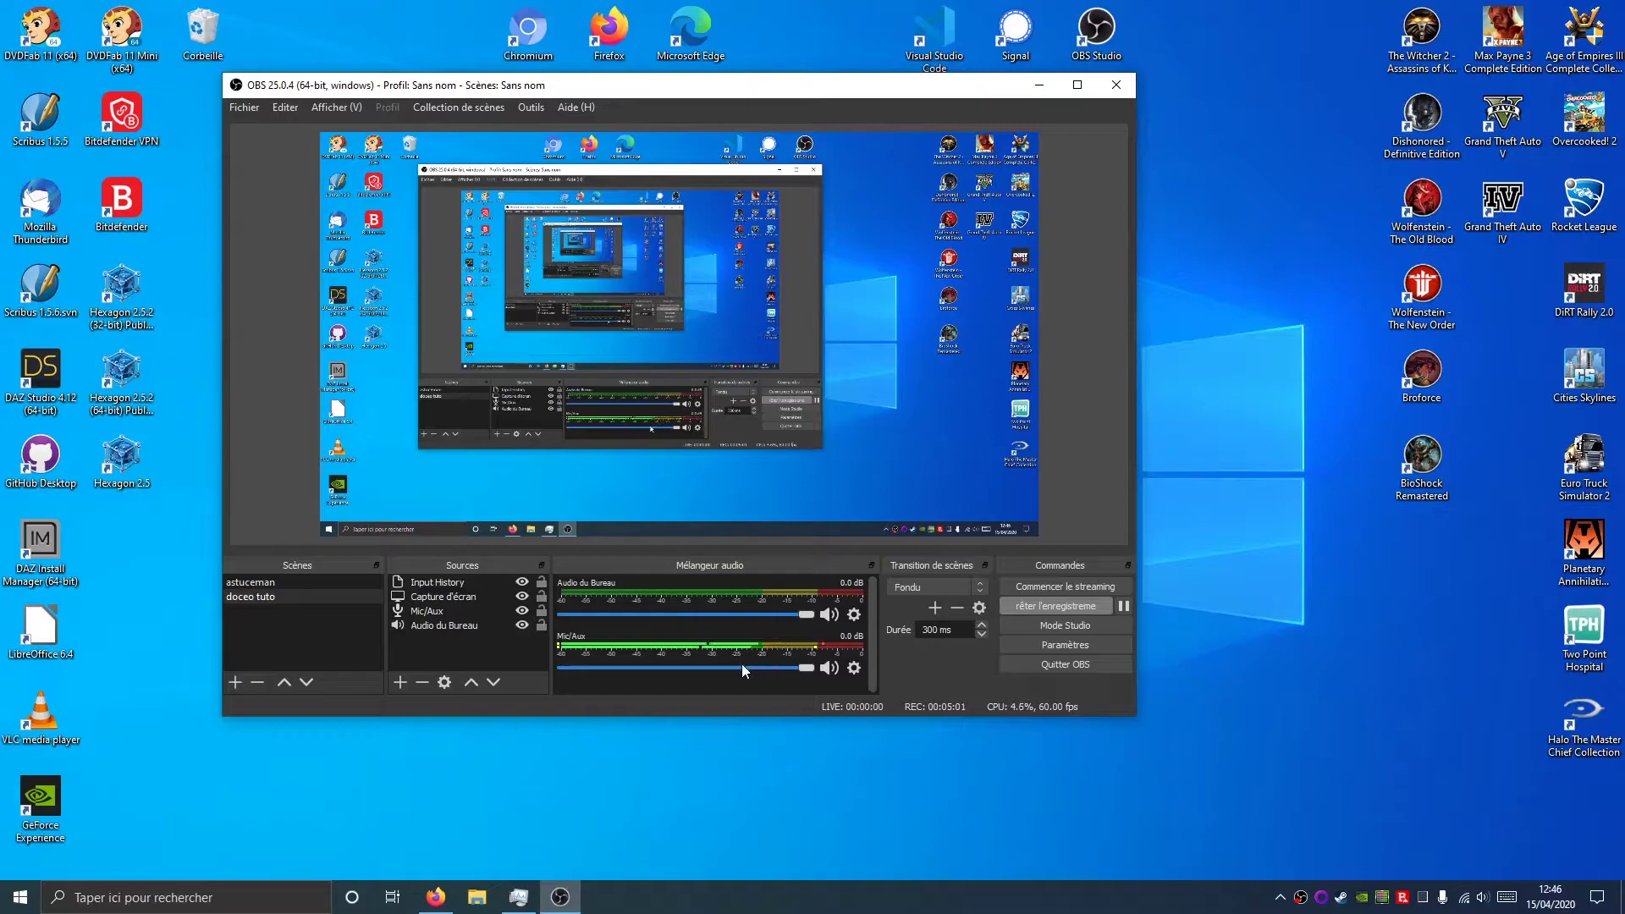
Review the bitrate and name of each audio track in the output settings
left_click(250, 108)
left_click(257, 174)
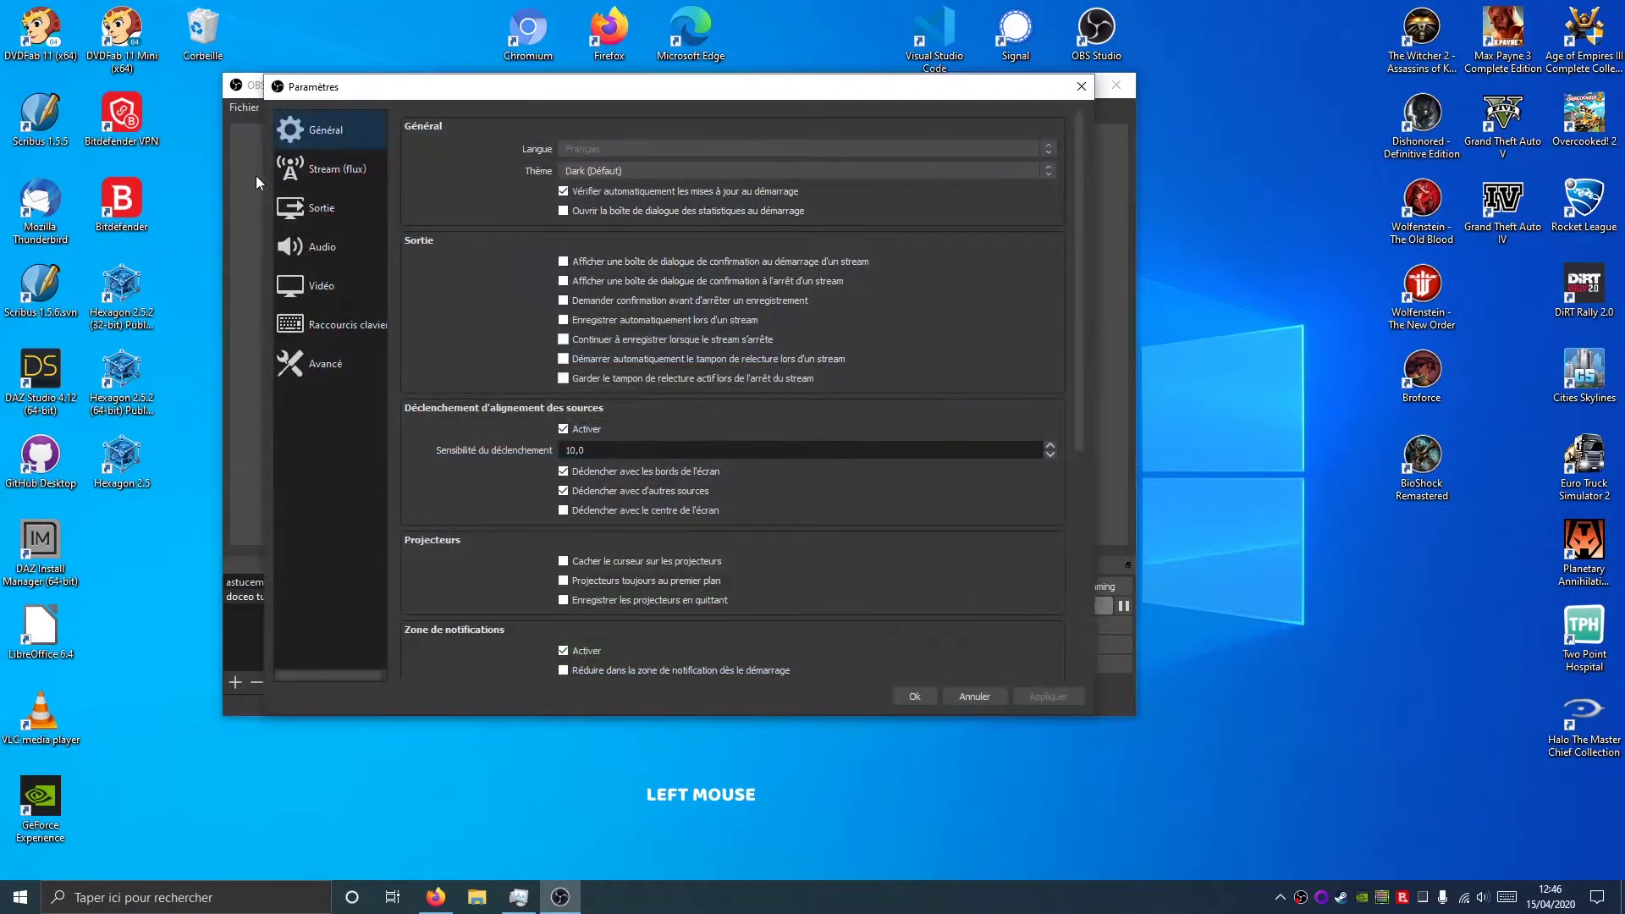
left_click(338, 218)
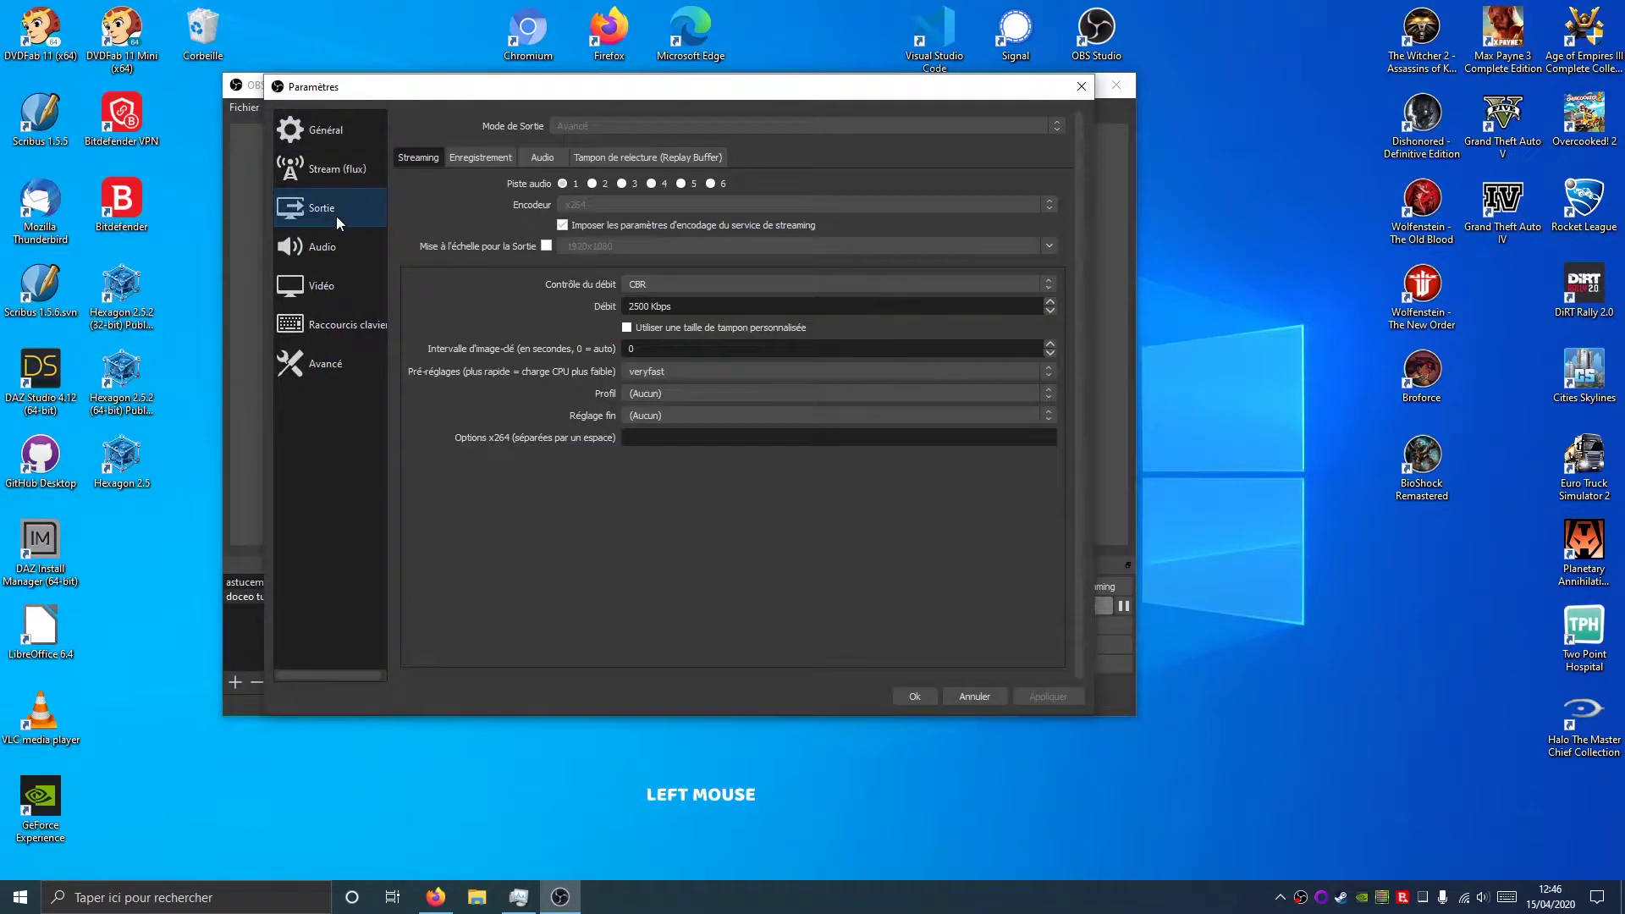
left_click(542, 157)
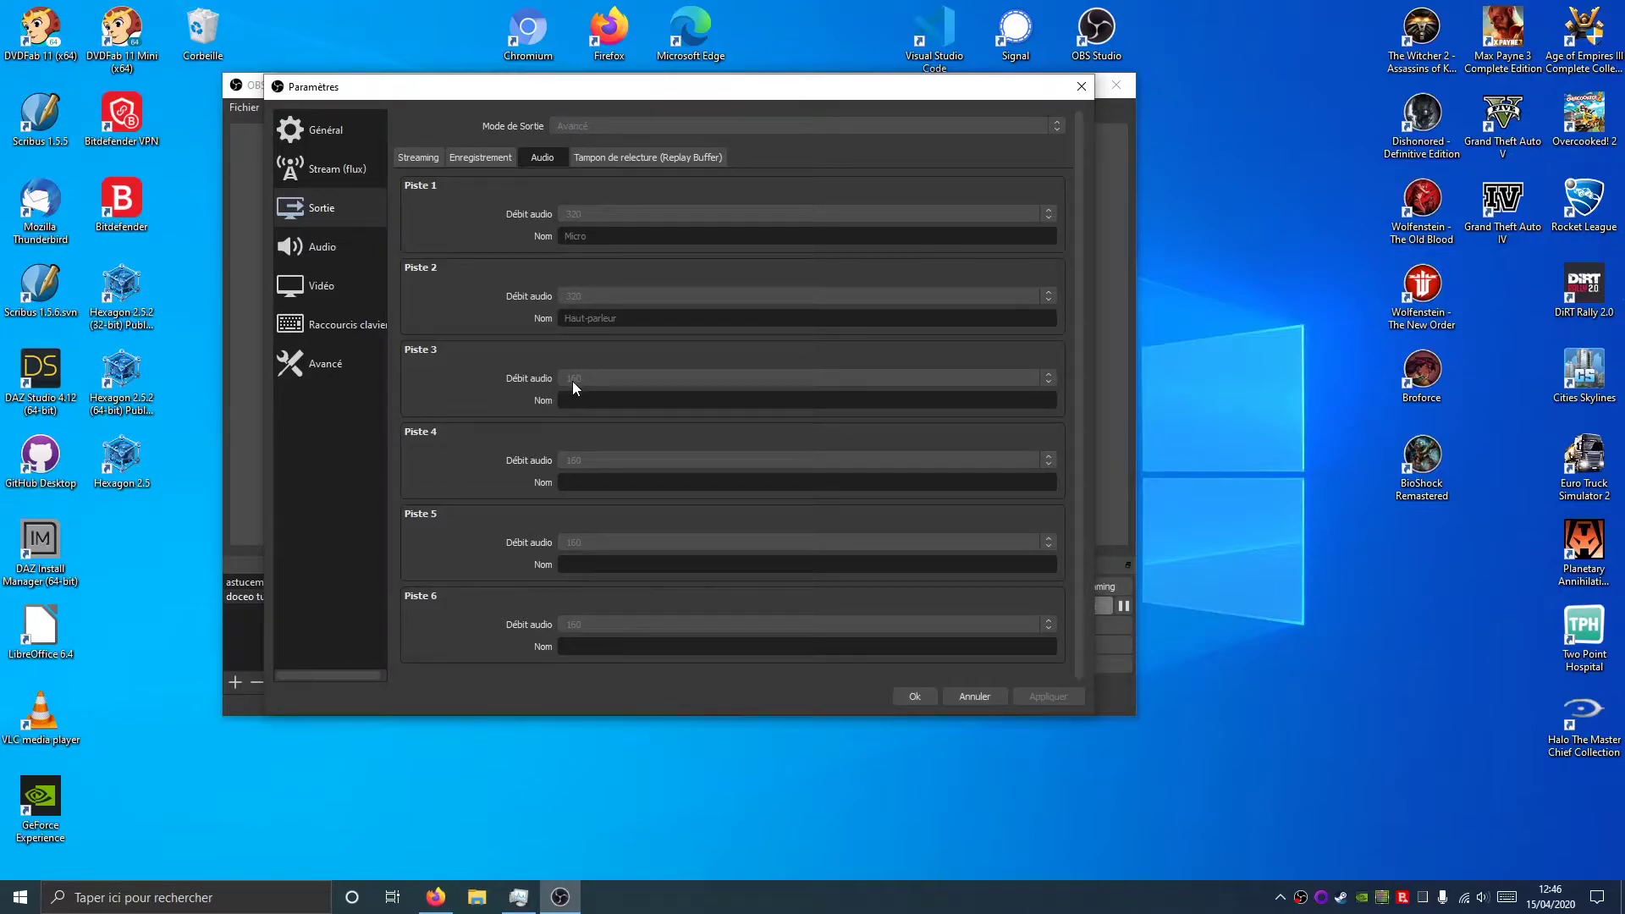
left_click(565, 235)
Review the audio device settings and the video resolution and frame rate settings, comparing them with the main preview
left_click(356, 246)
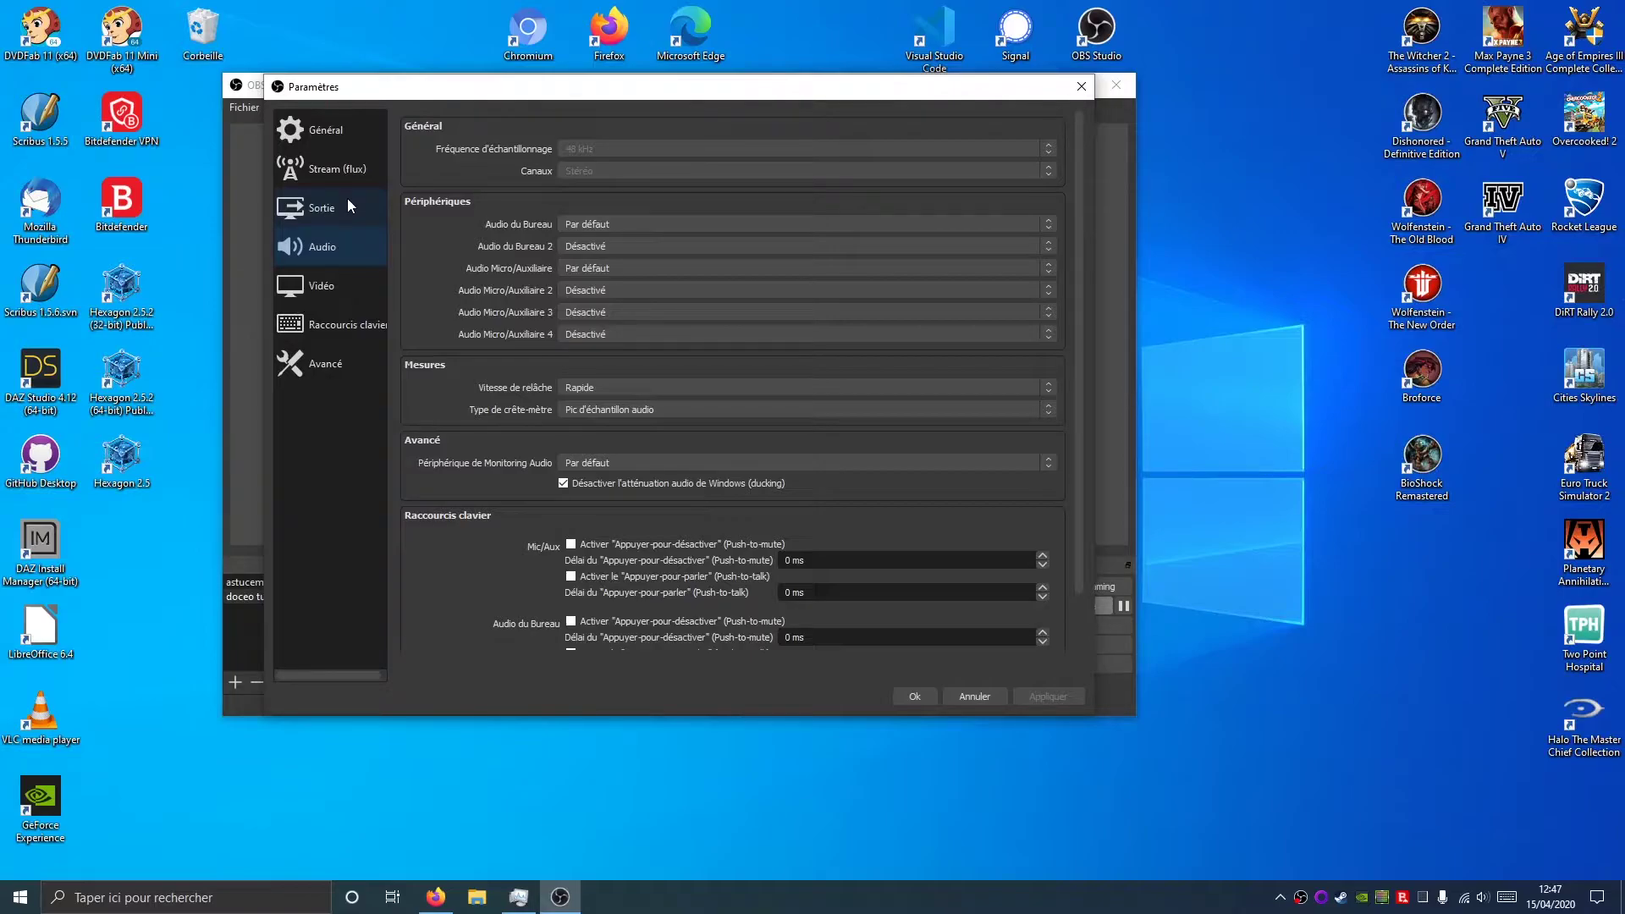
left_click(378, 296)
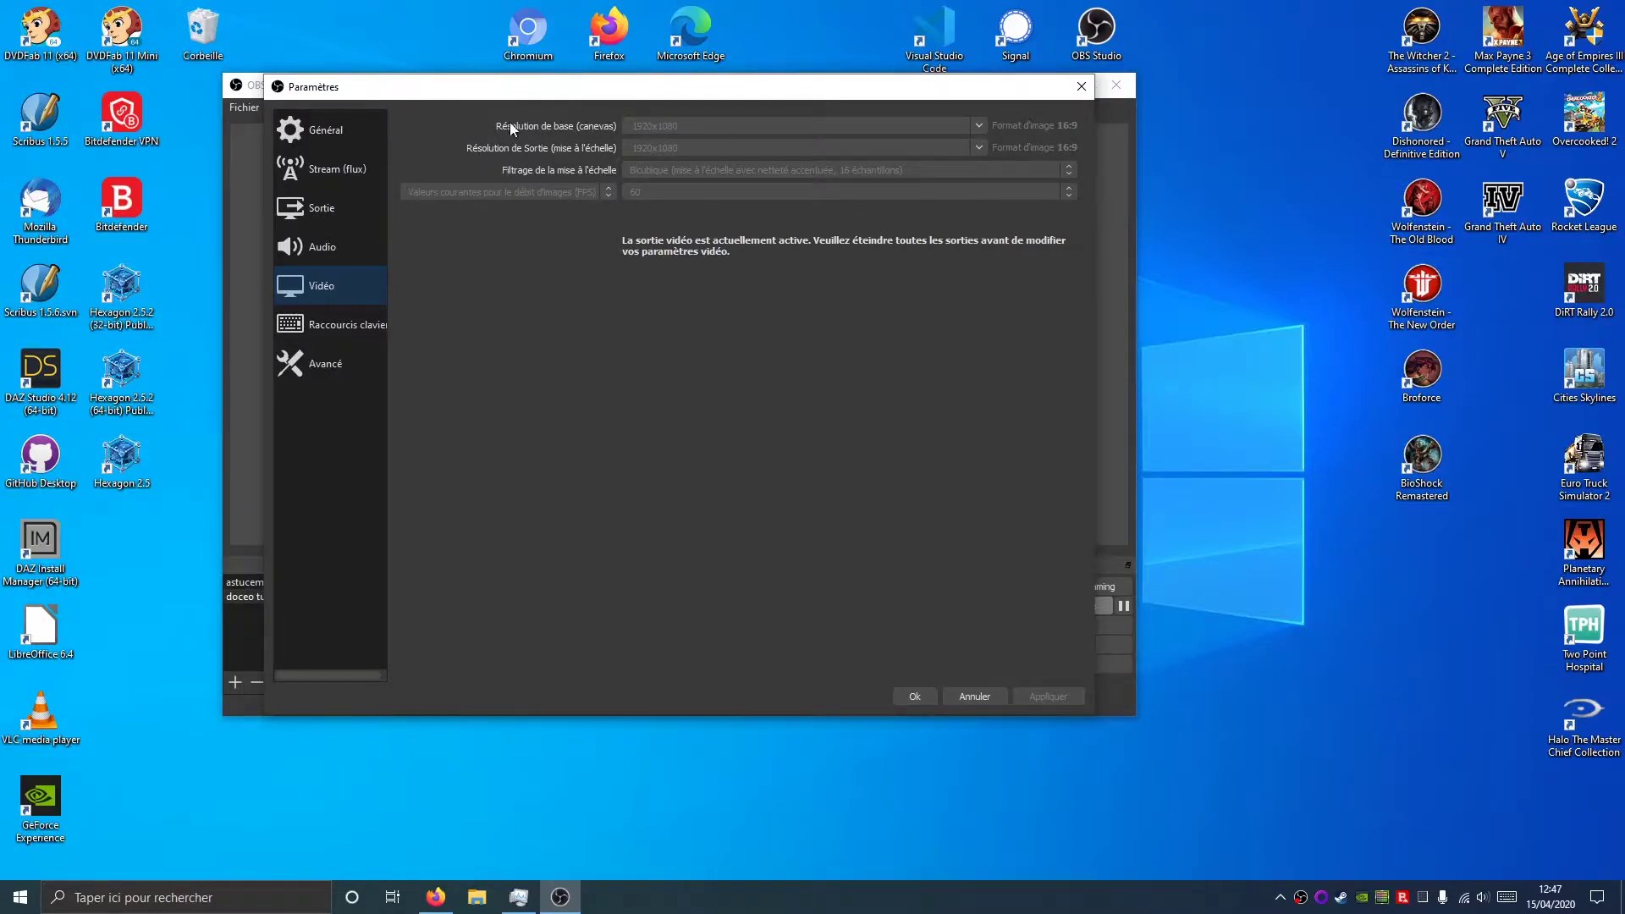
left_click_drag(626, 87, 1077, 420)
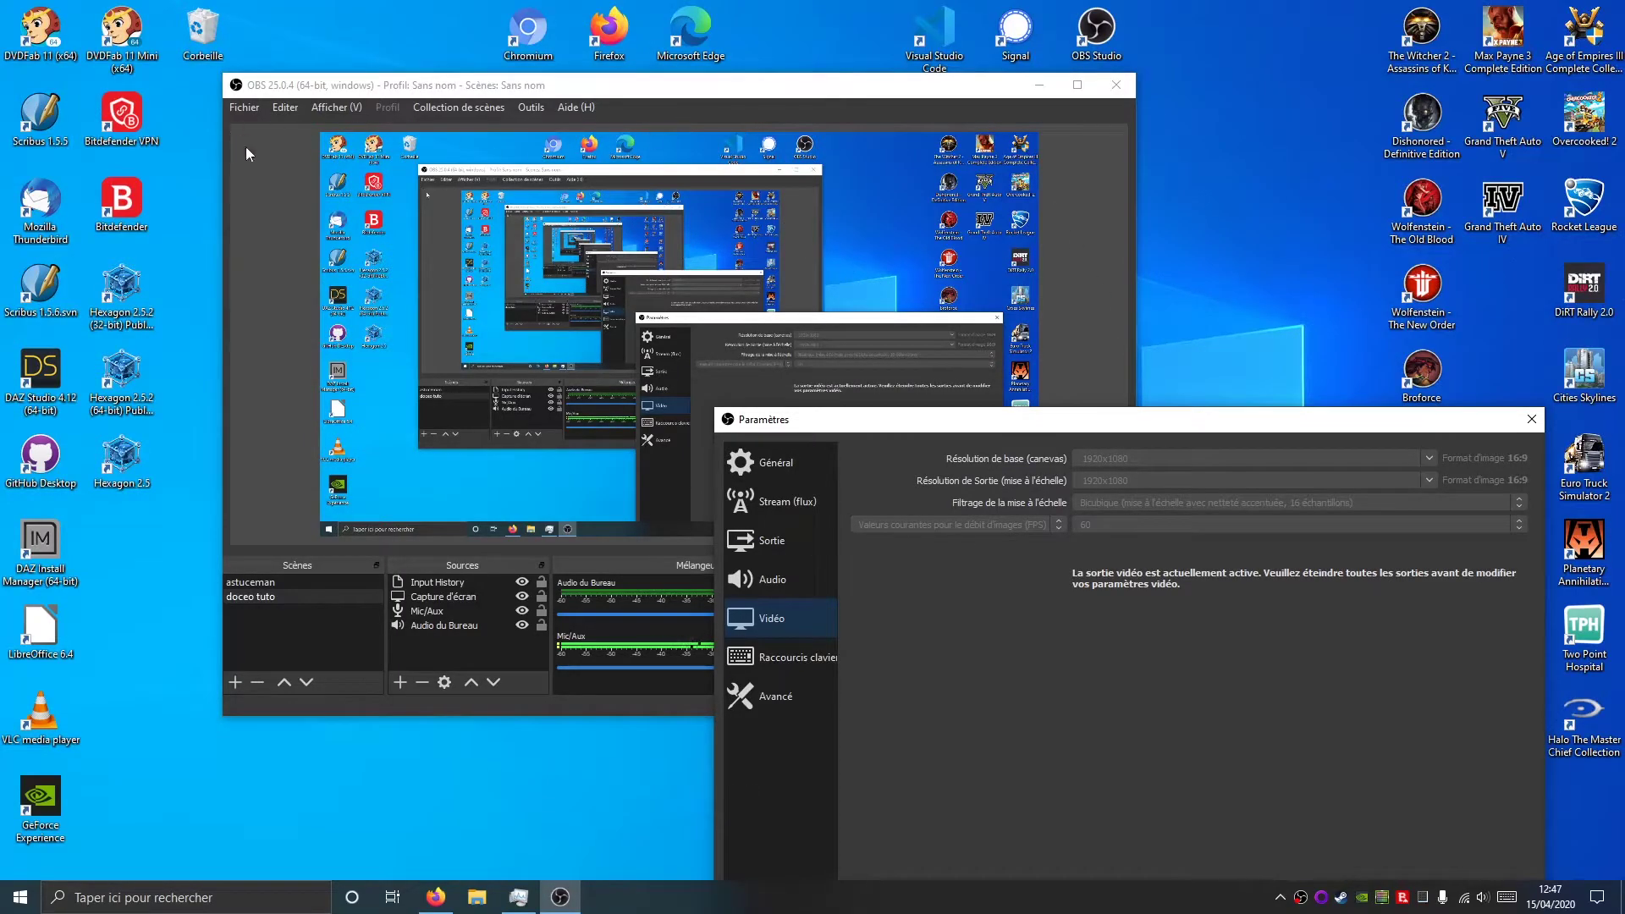
left_click_drag(1201, 430, 787, 127)
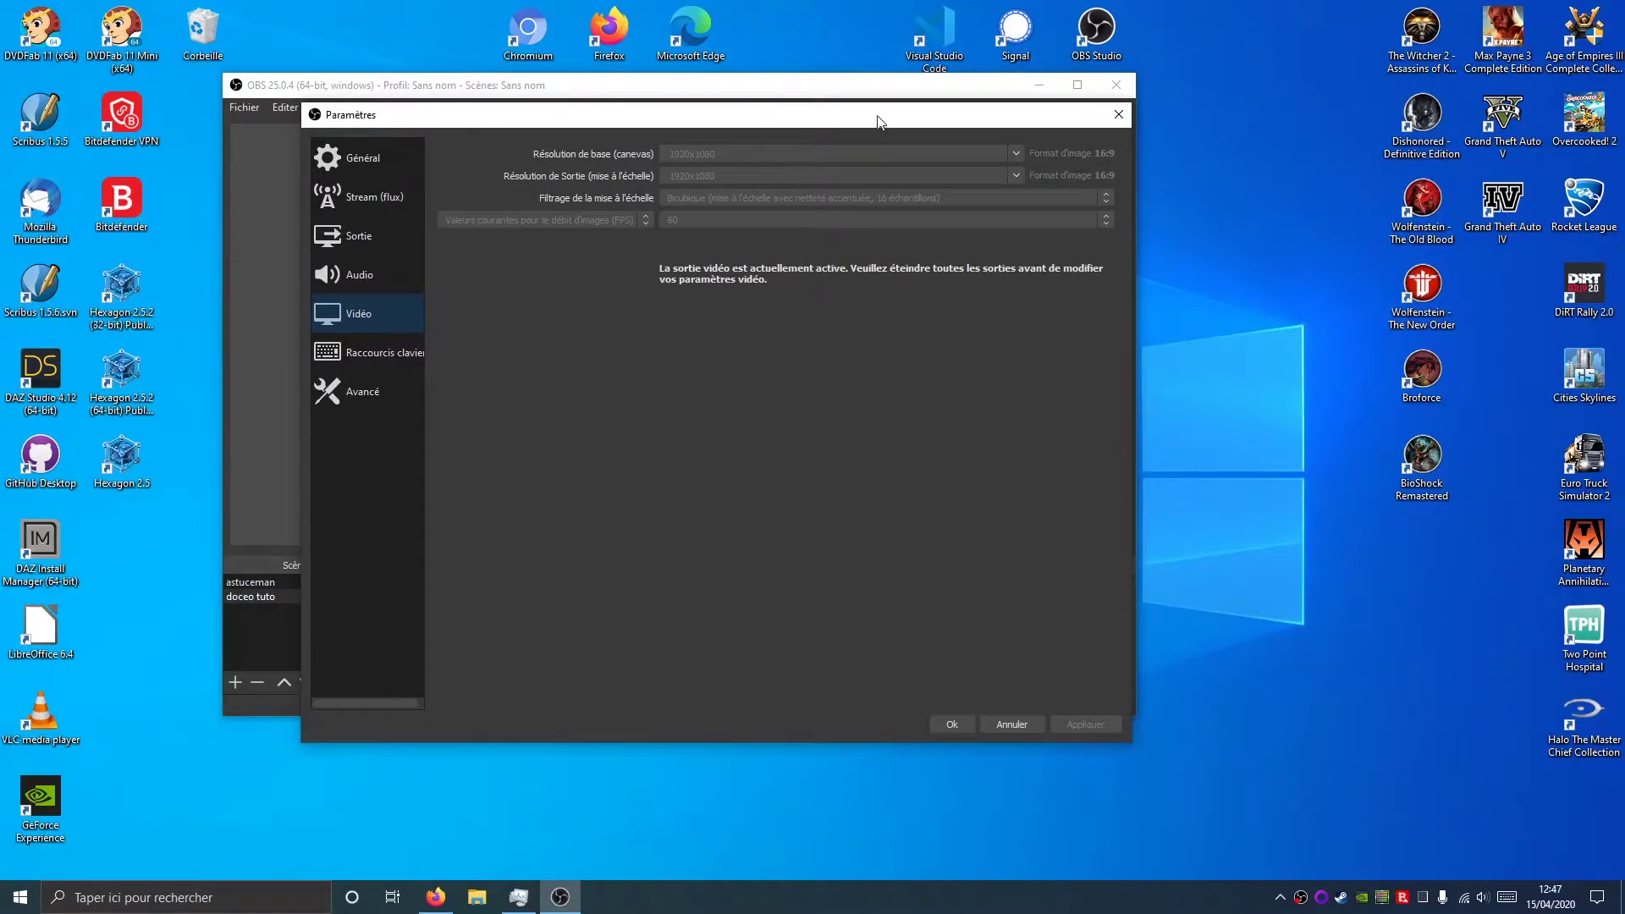
left_click_drag(878, 122, 792, 194)
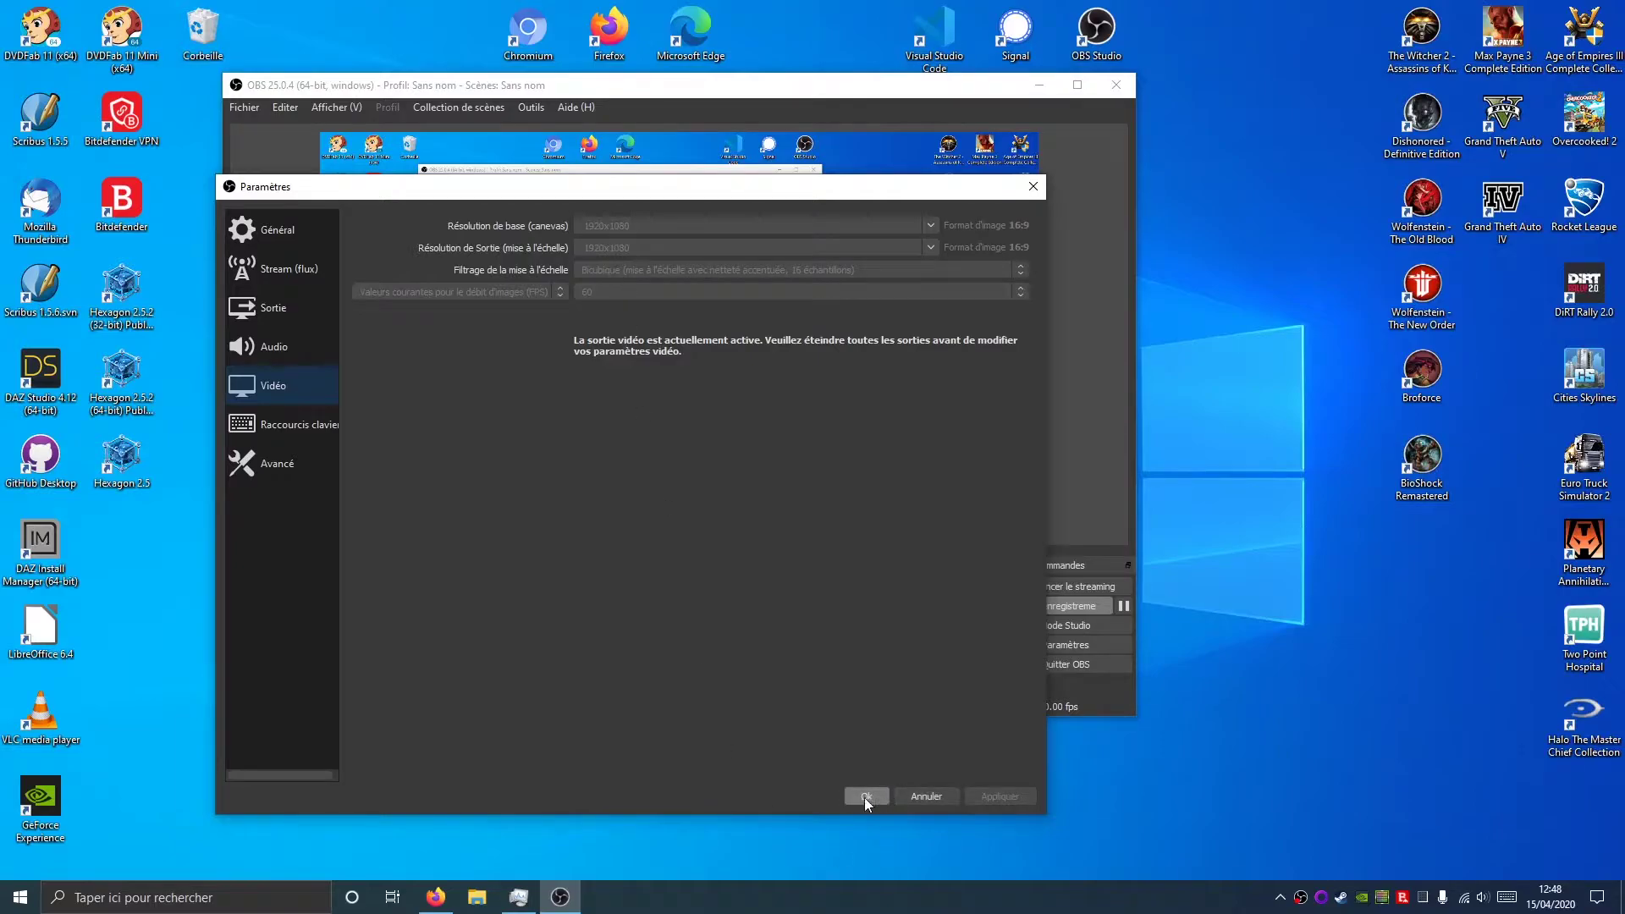
Examine the recording output settings, from file path, format and encoder to rate control and the look-ahead option
left_click(320, 311)
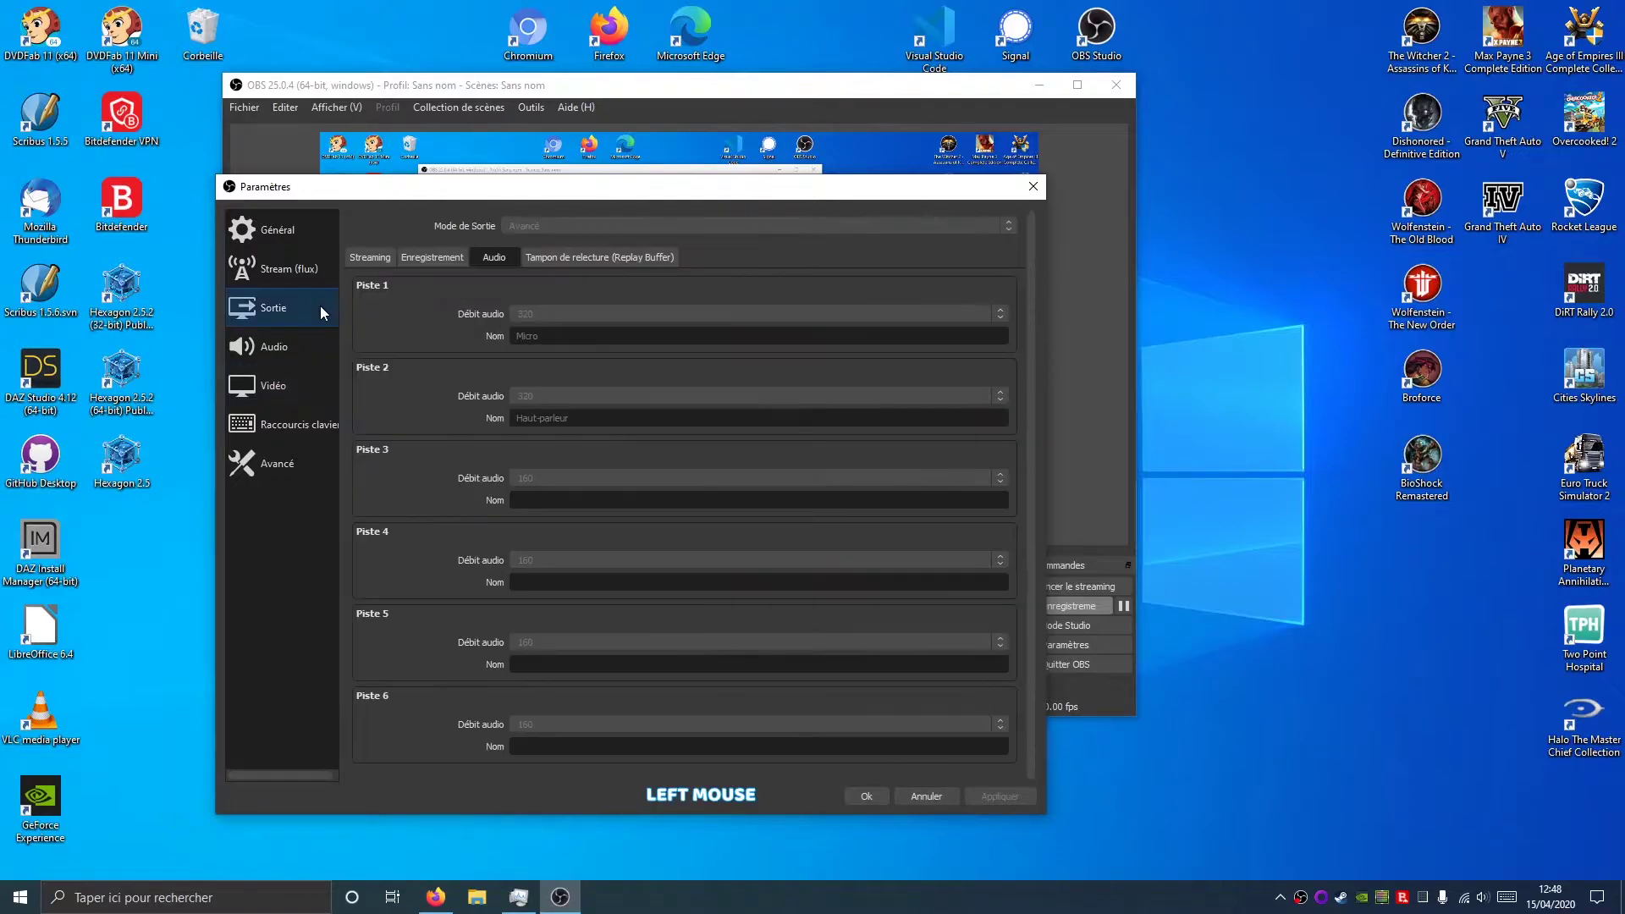
left_click(420, 260)
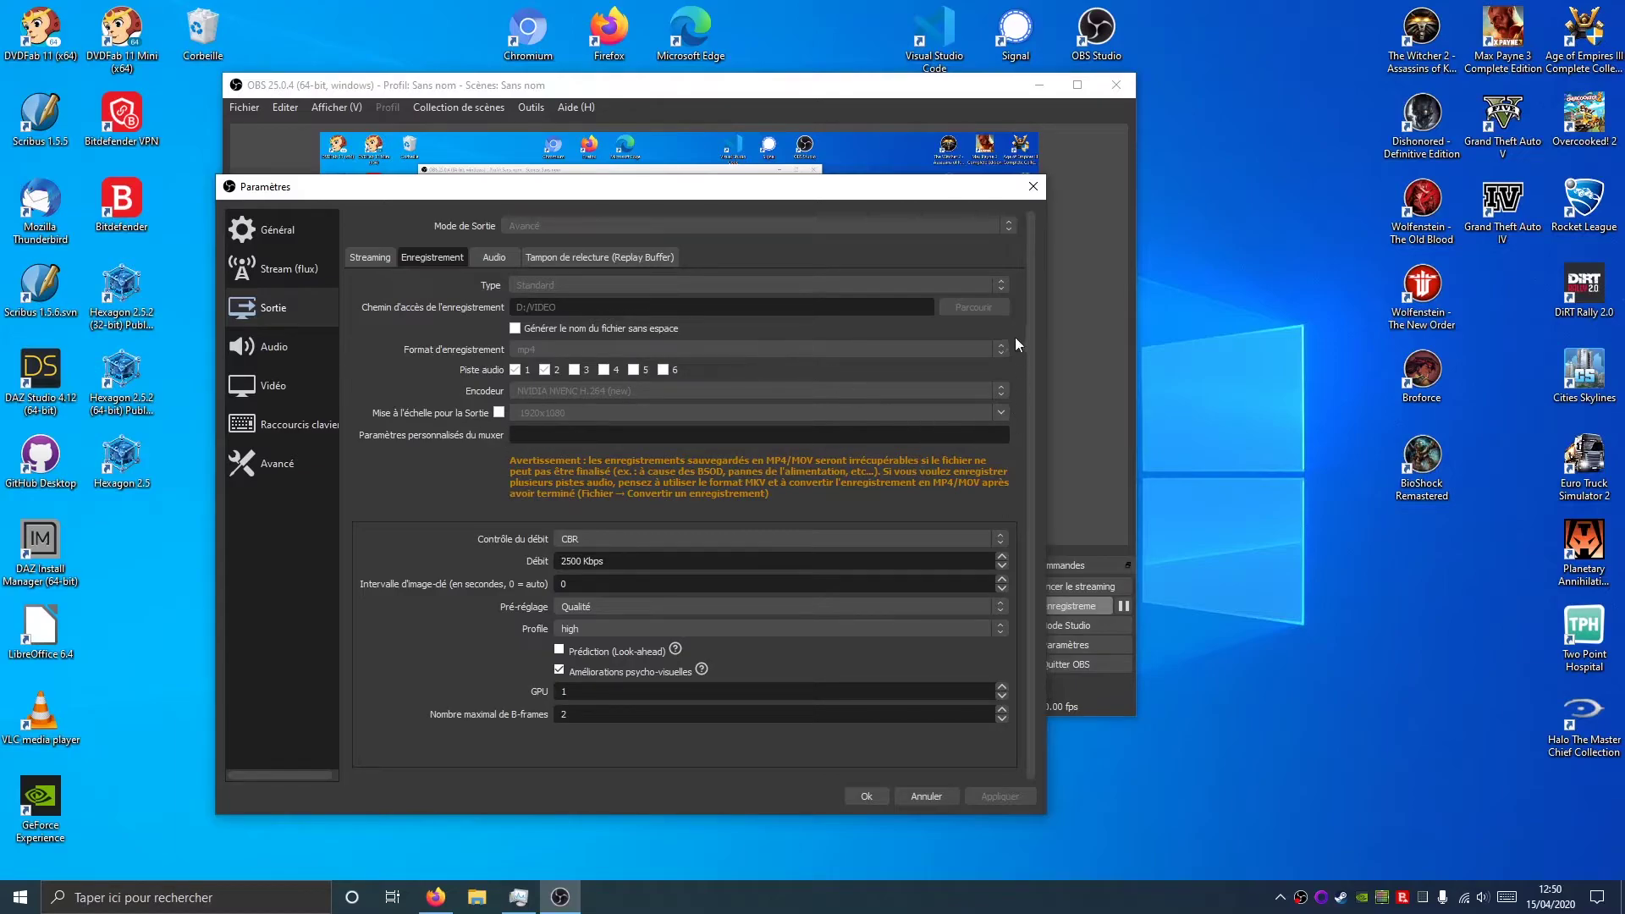
left_click_drag(1027, 328, 1029, 386)
scroll(338, 521, "down", 2)
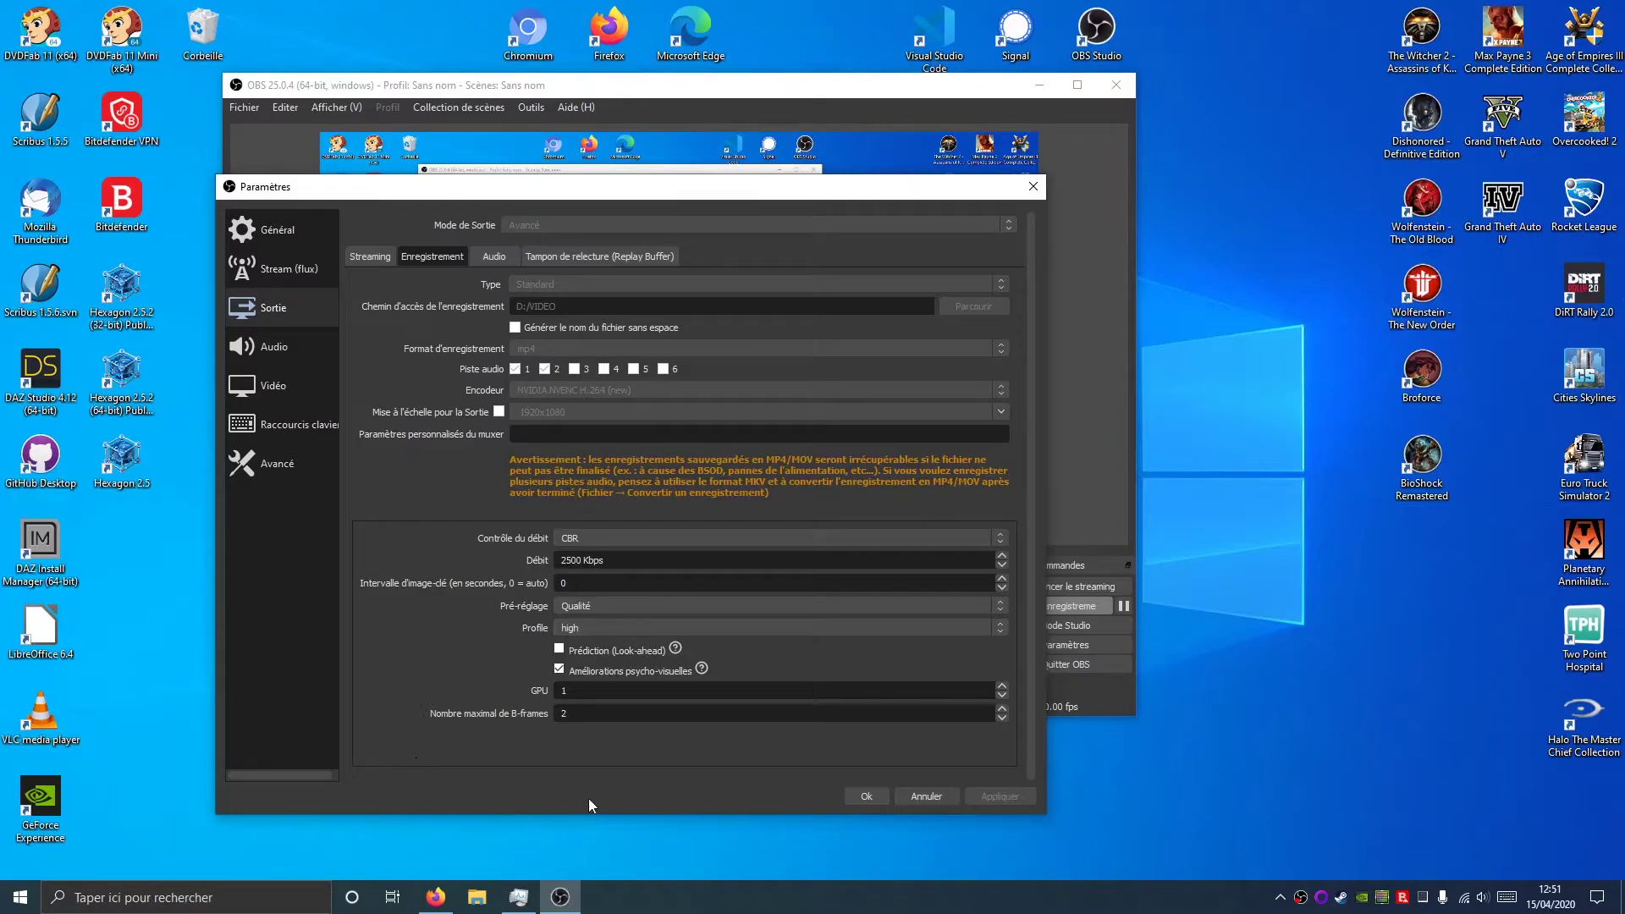
left_click(674, 650)
right_click(674, 650)
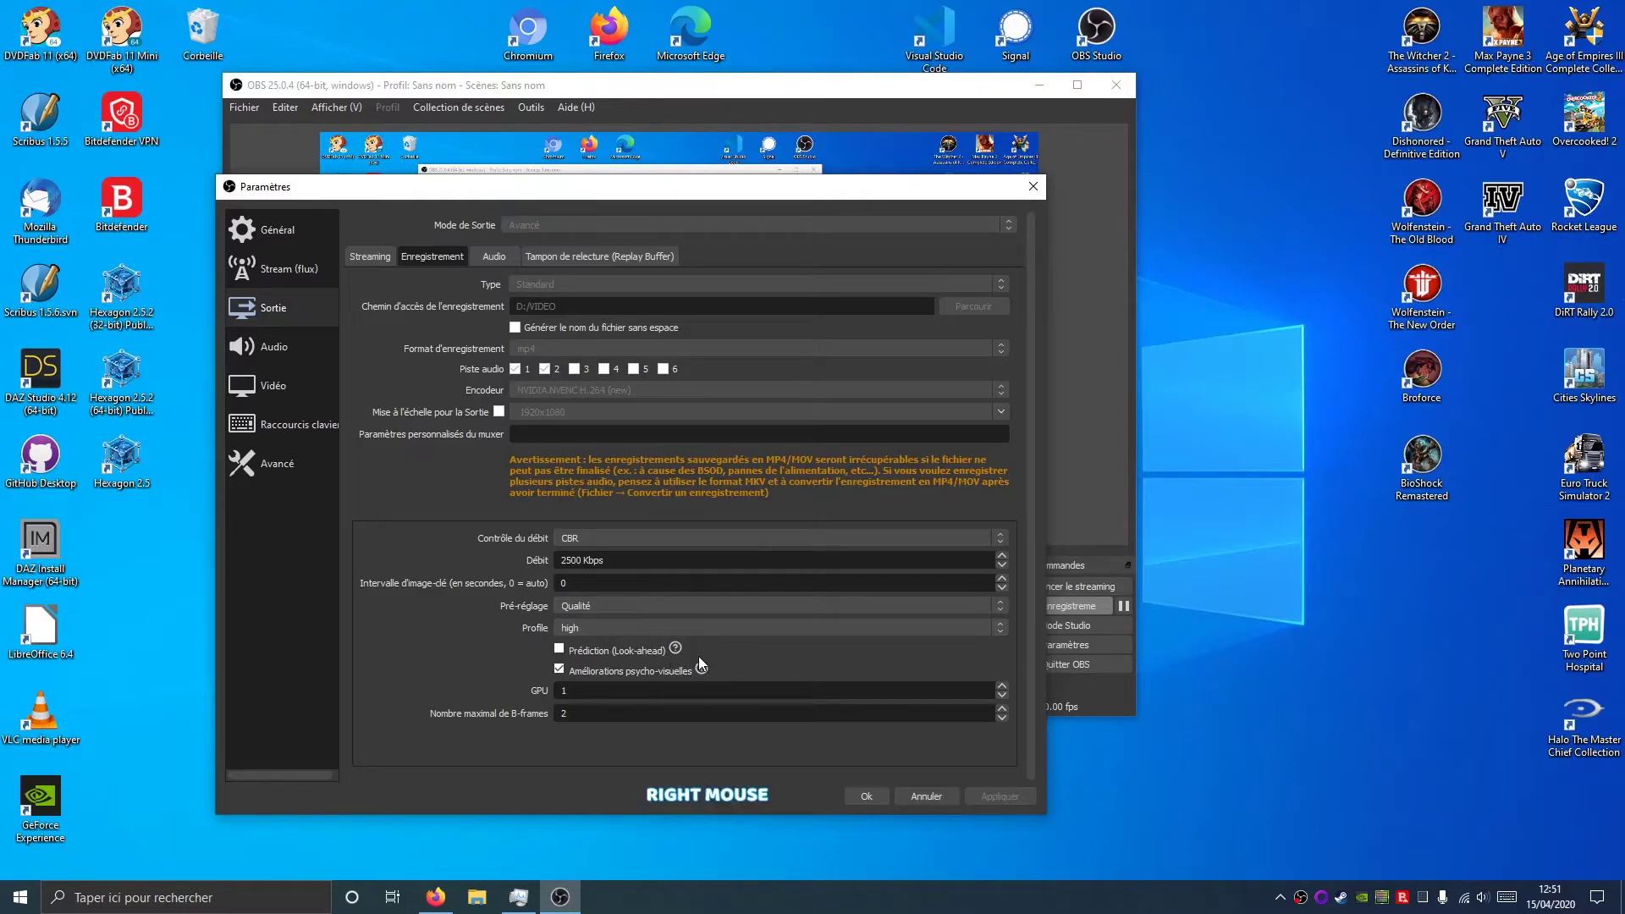
Compare the recording encoder's GPU number with the graphics cards listed in Task Manager, placing its window beside the settings
left_click(573, 689)
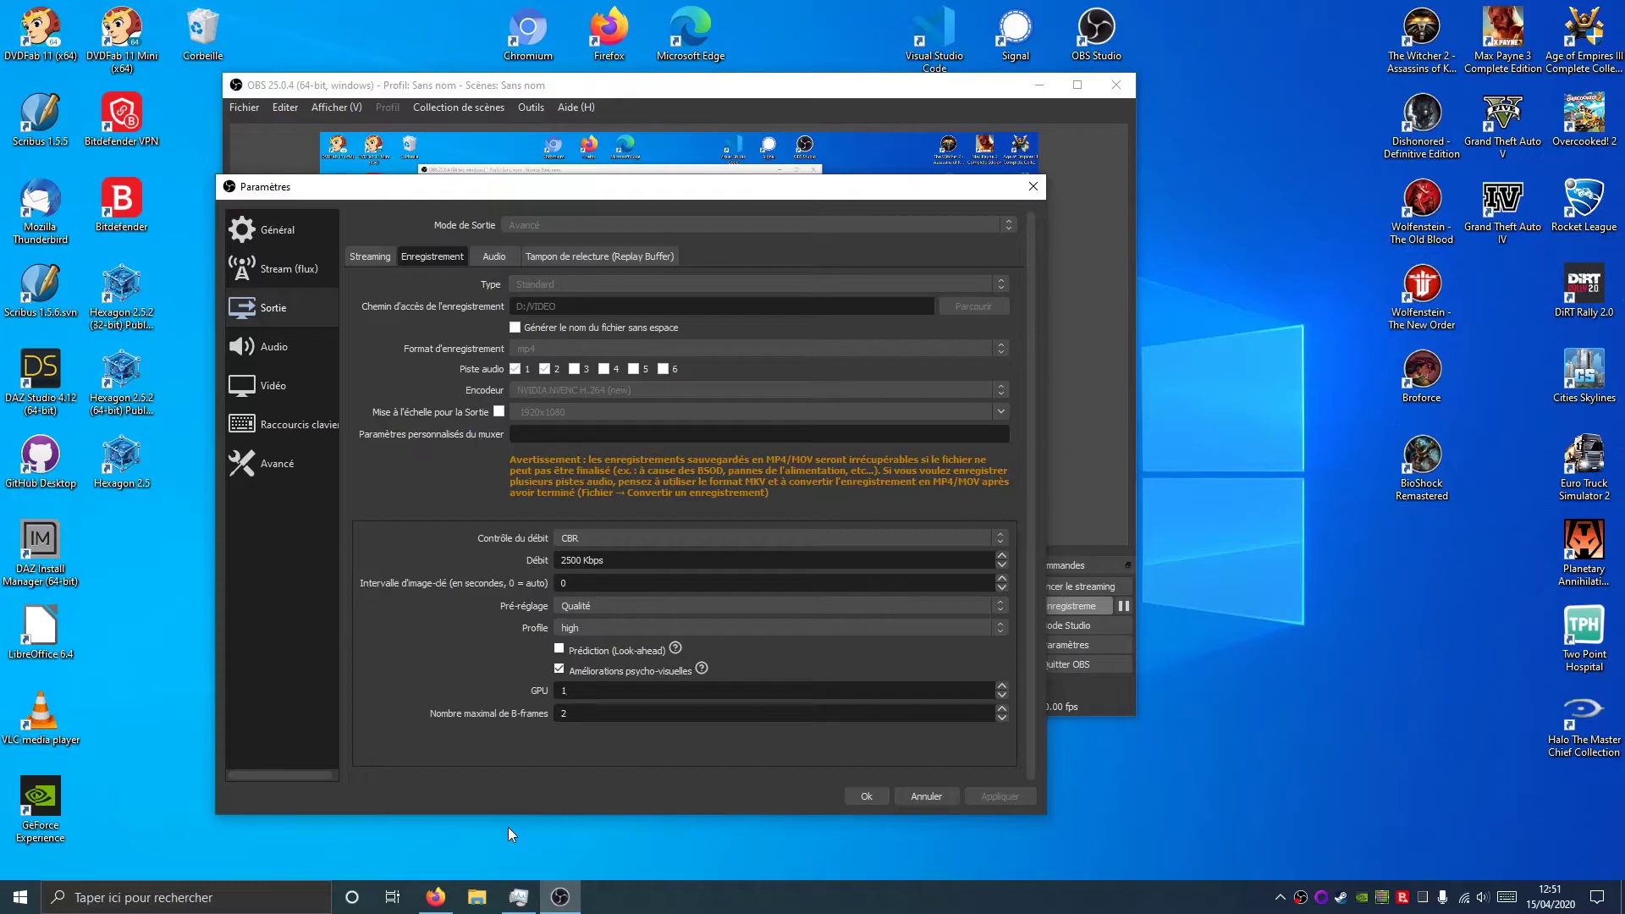
key("Down")
key("Up")
left_click(531, 894)
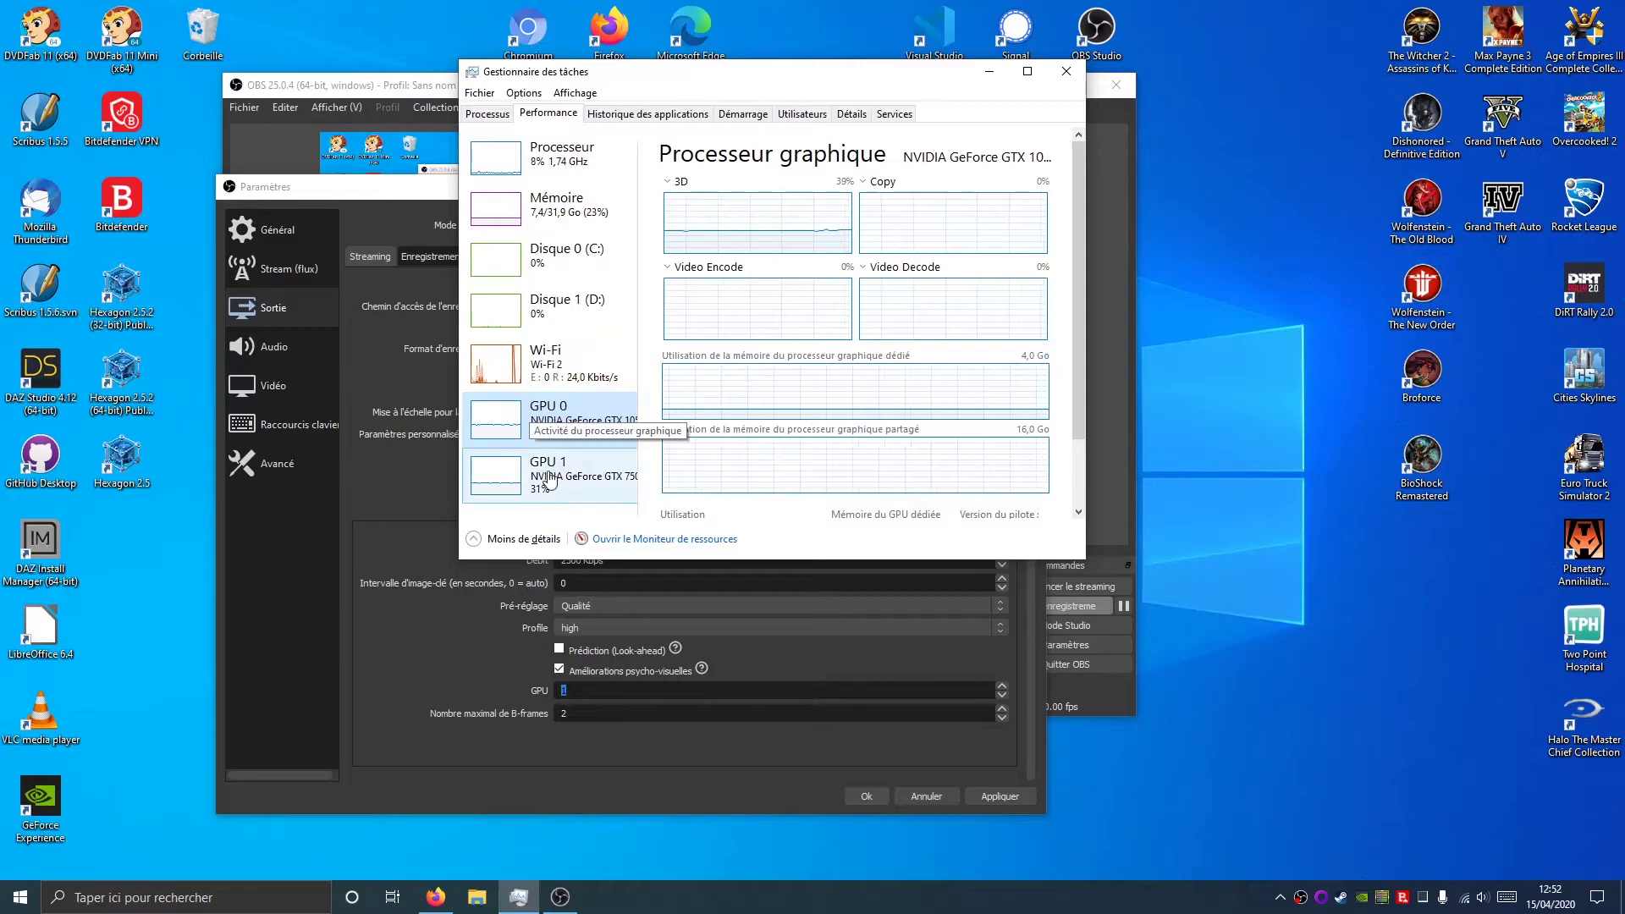
left_click_drag(728, 72, 1154, 97)
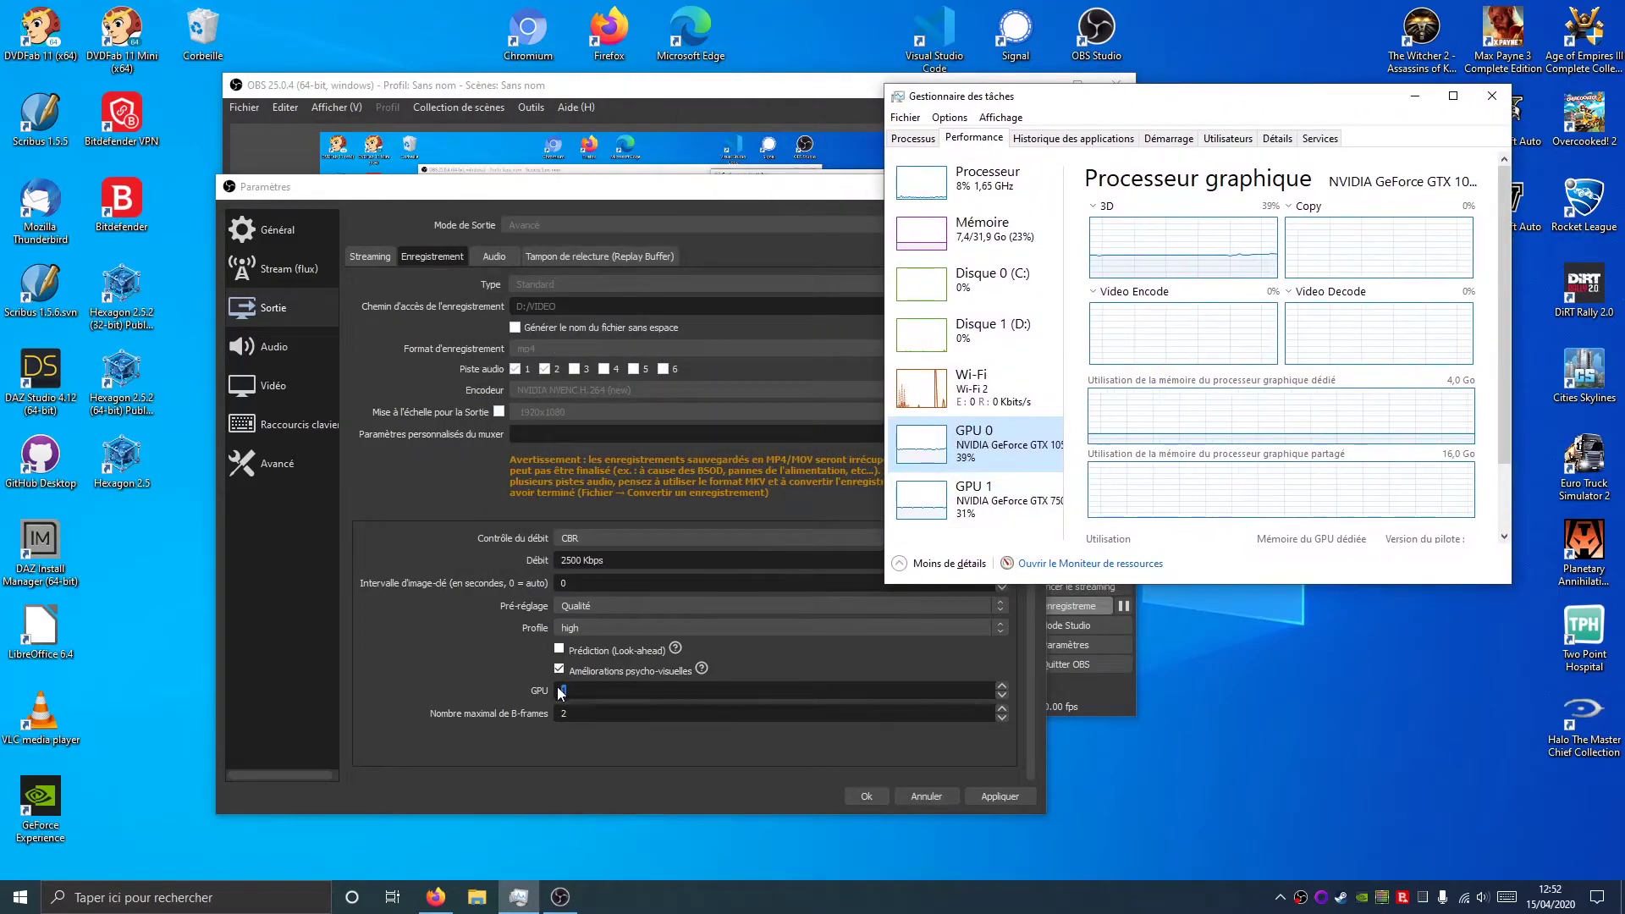
Match the recording encoder's GPU number to GPU 1 and inspect that card's activity in Task Manager
left_click(595, 690)
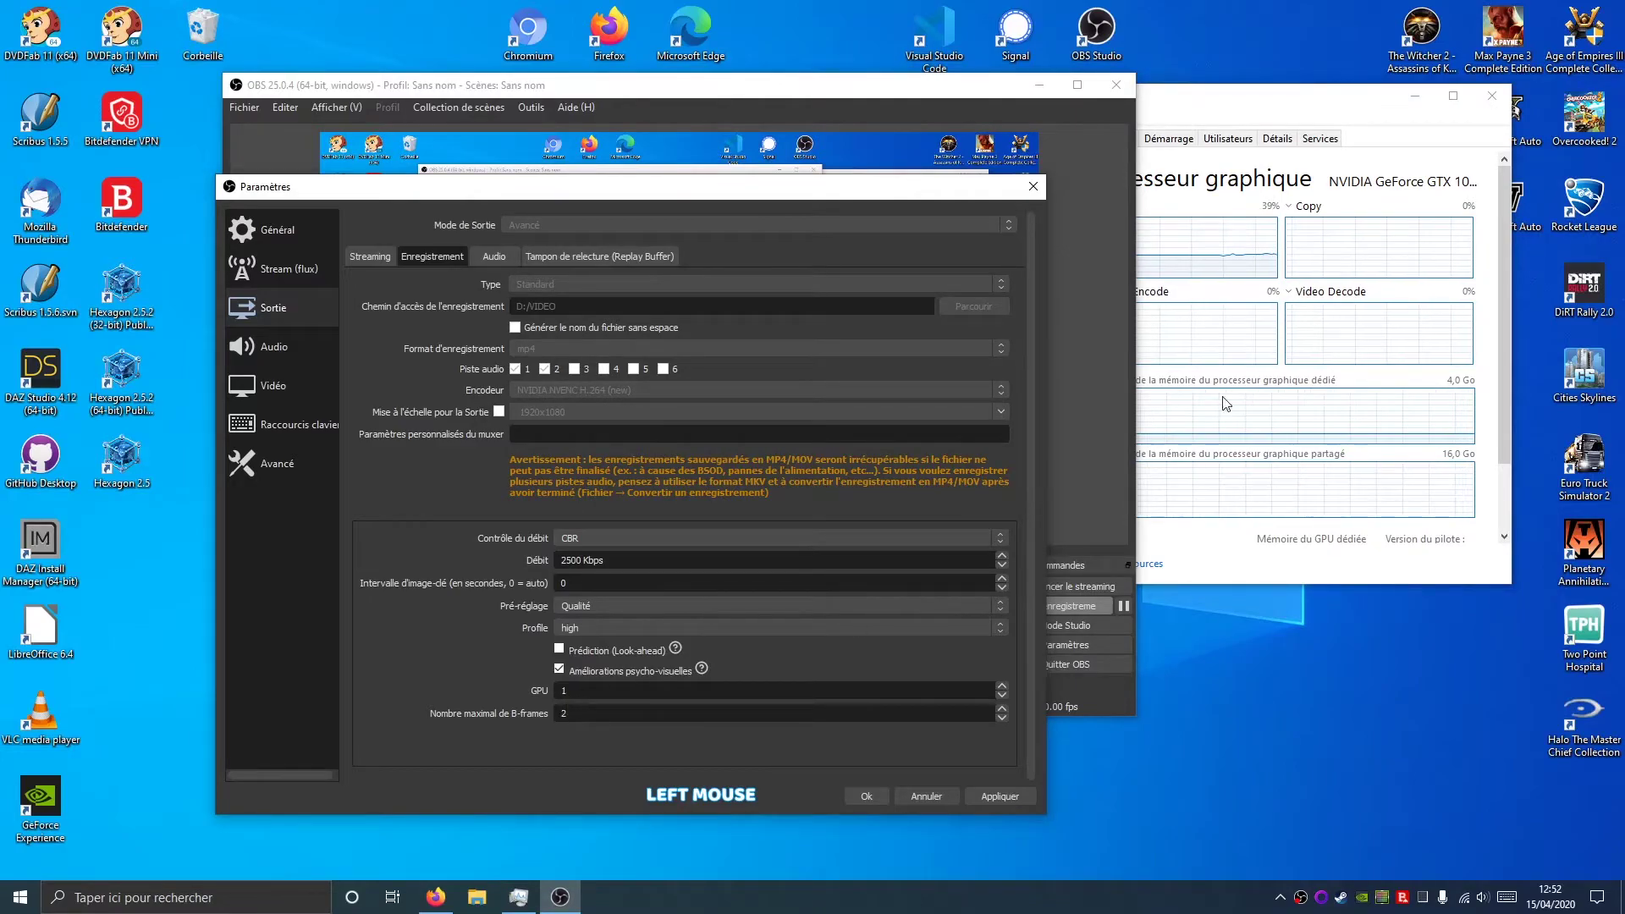
key("Up")
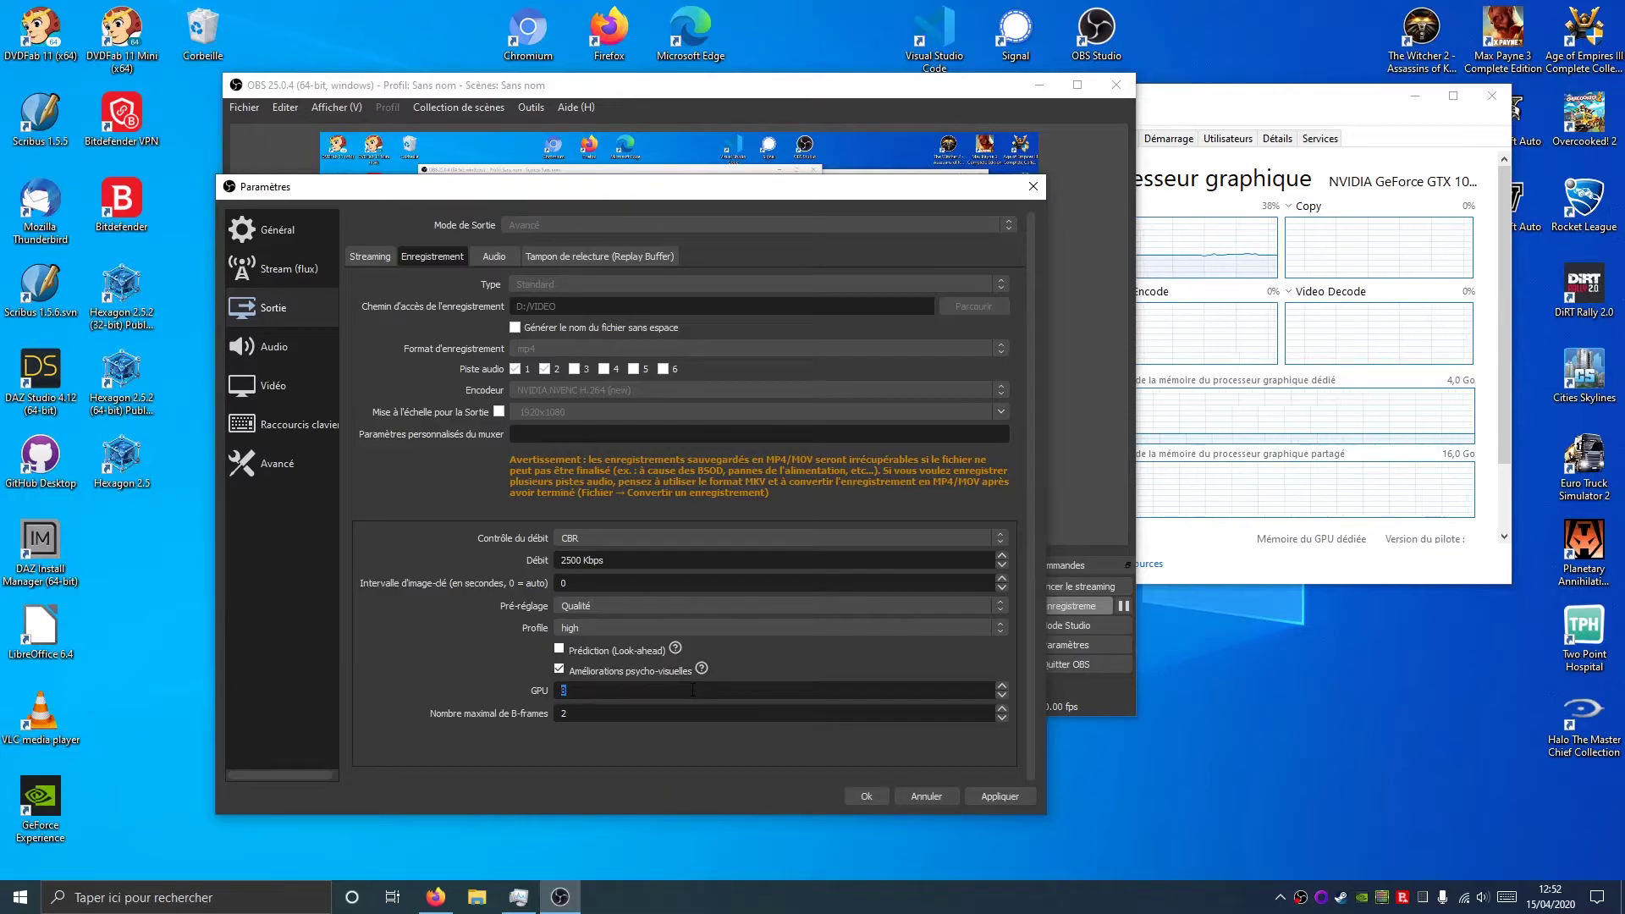
key("Down")
left_click(519, 897)
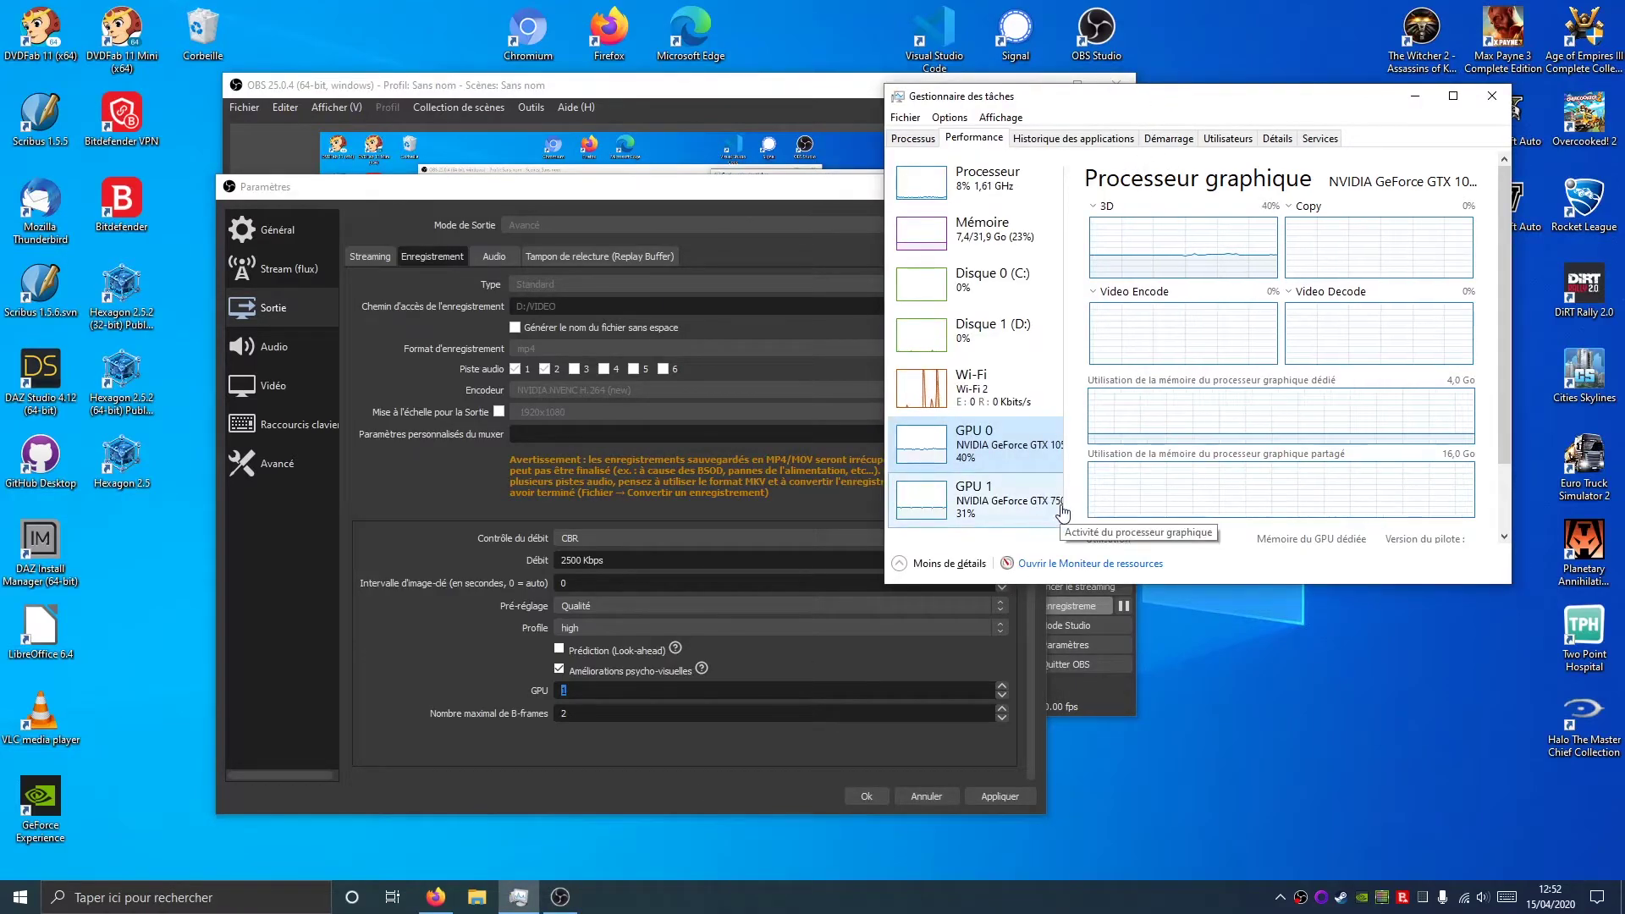
left_click(1061, 512)
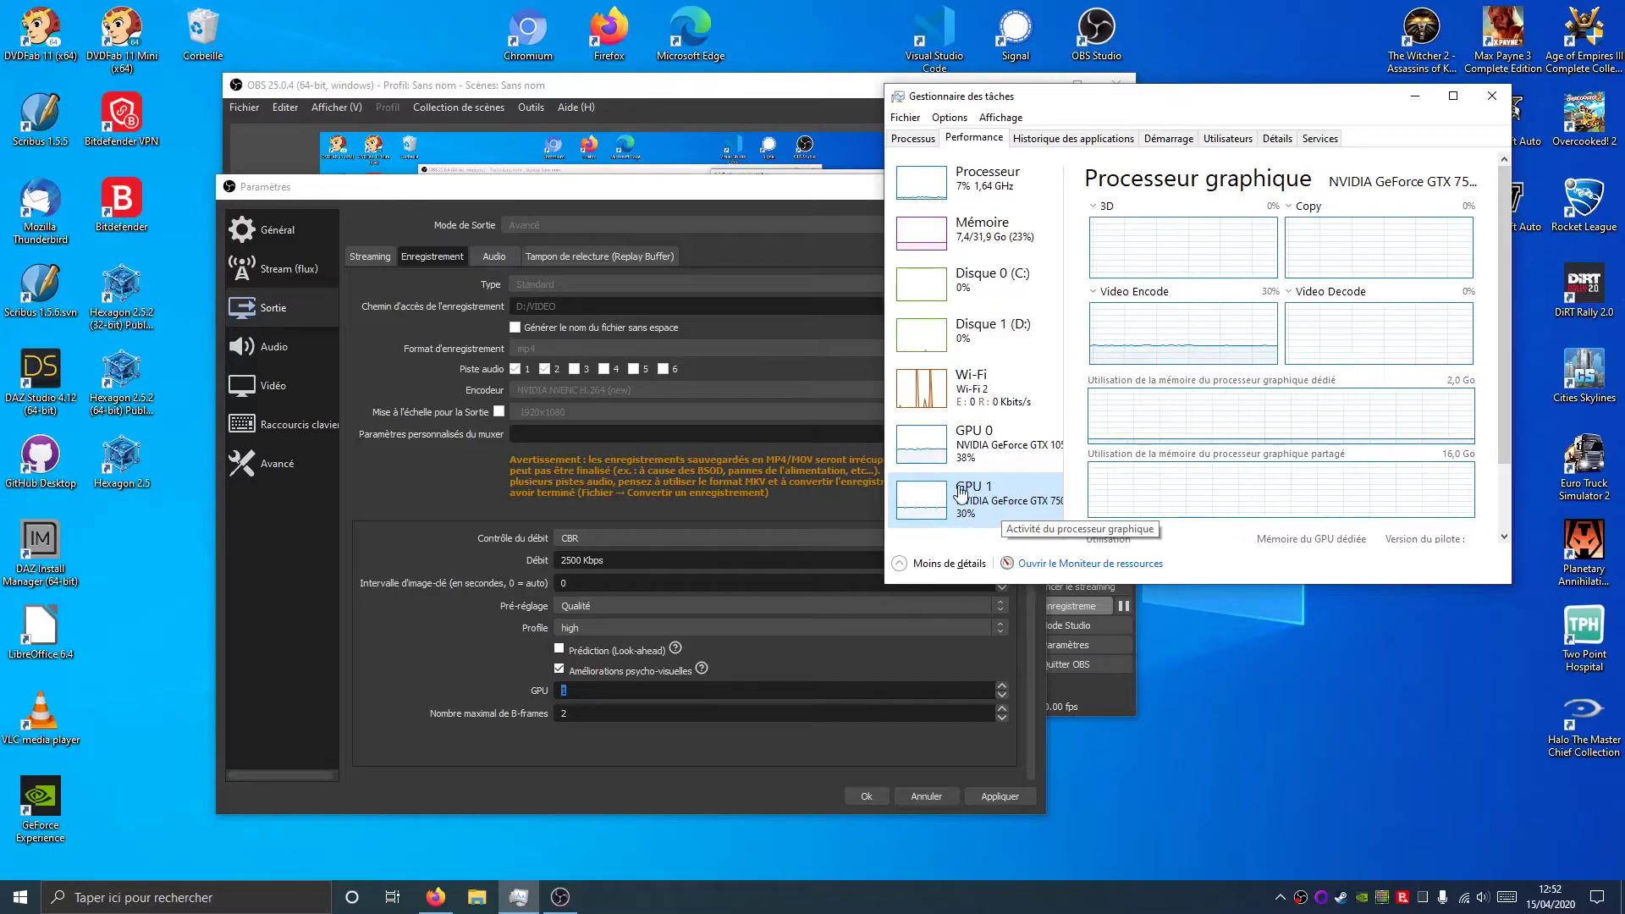
left_click(682, 748)
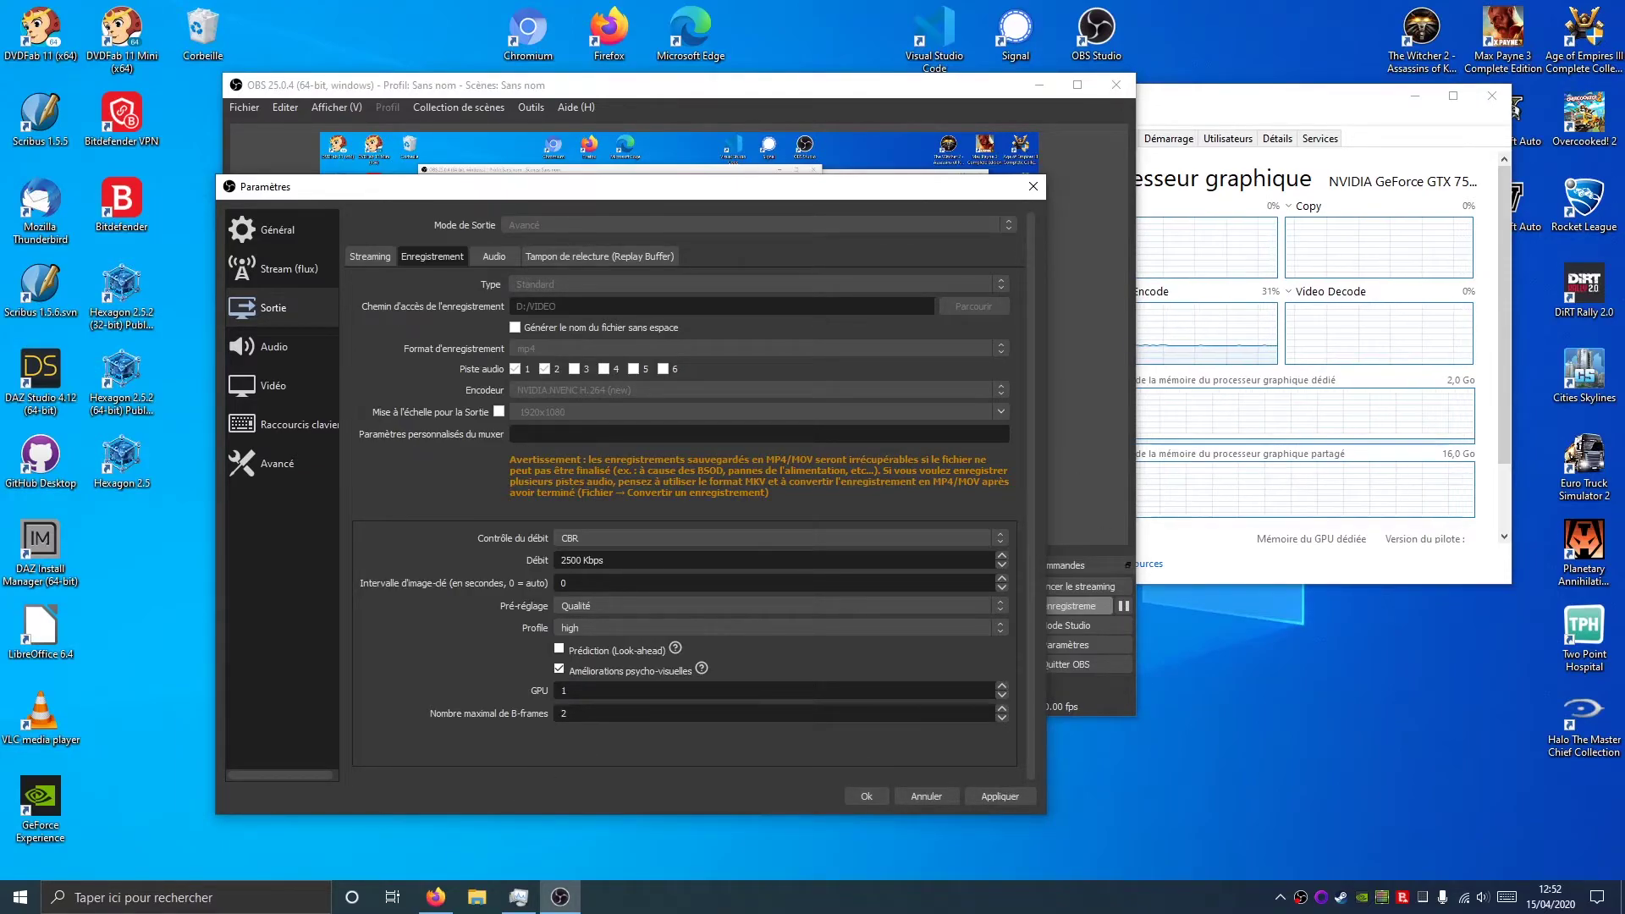
Check the recording's maximum B-frames setting and compare the streaming and recording output options
left_click(583, 718)
left_click(359, 257)
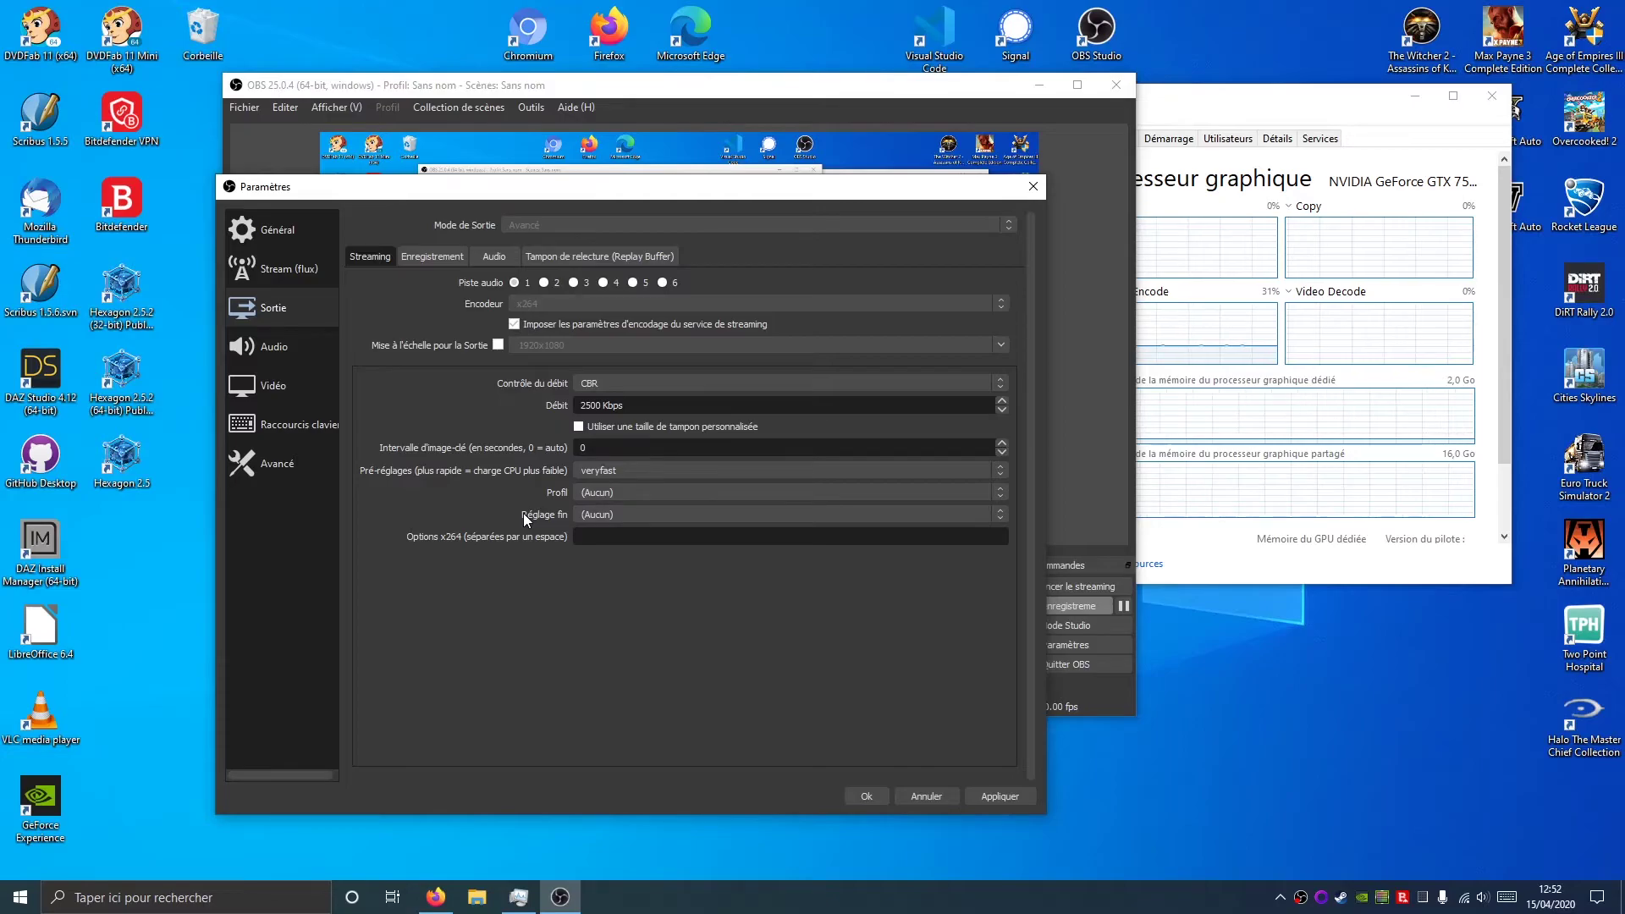
left_click(433, 256)
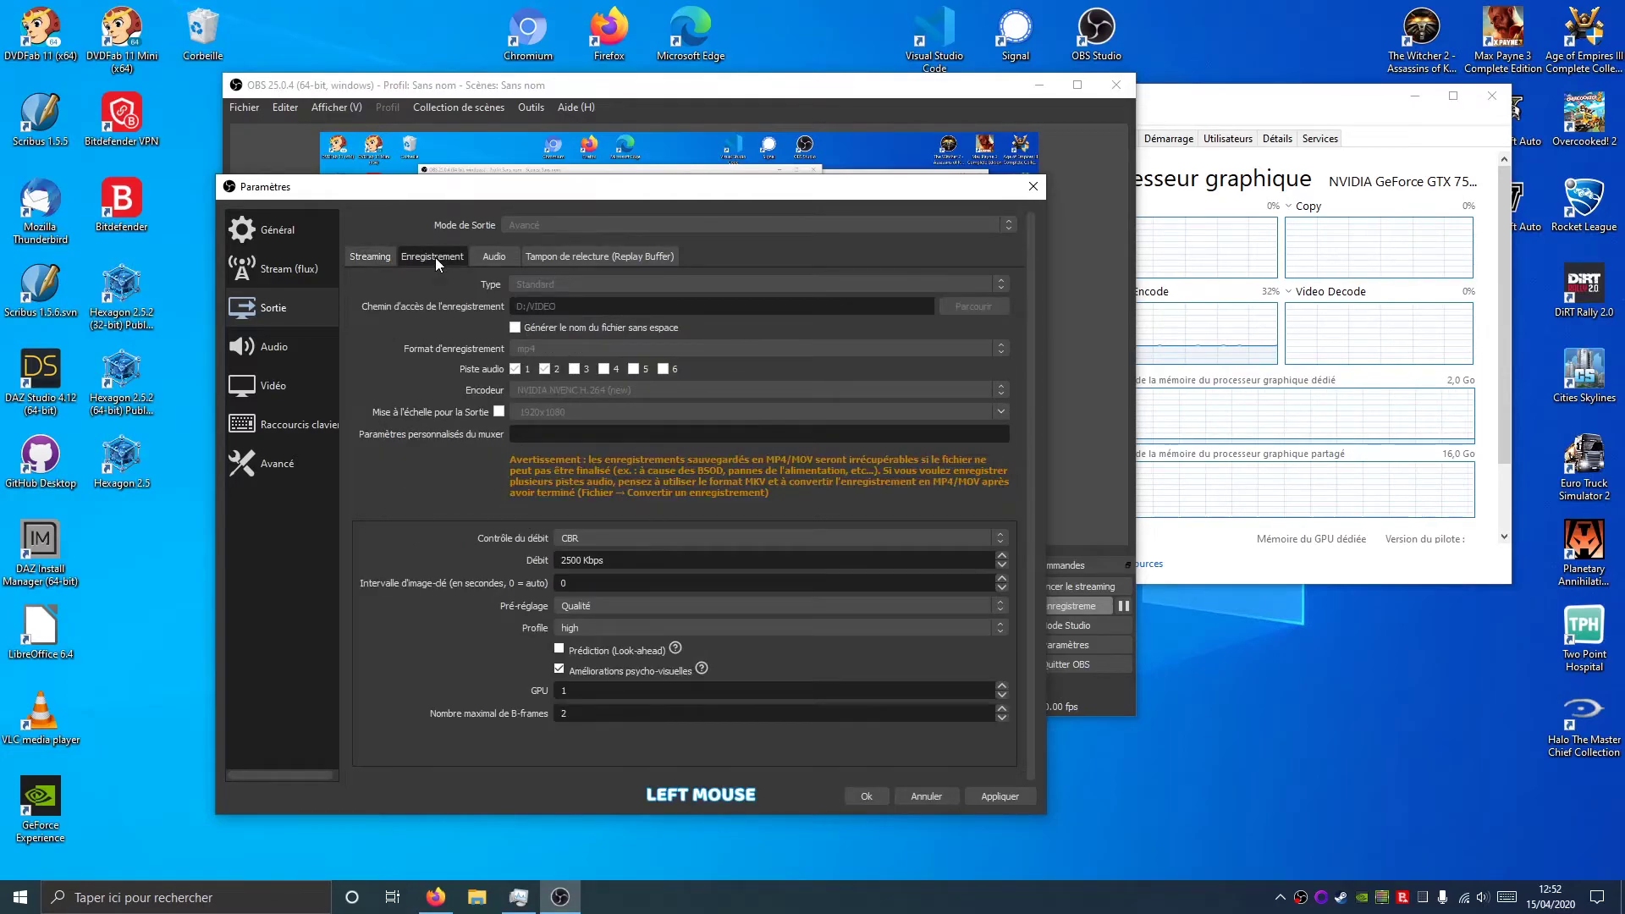
left_click(369, 257)
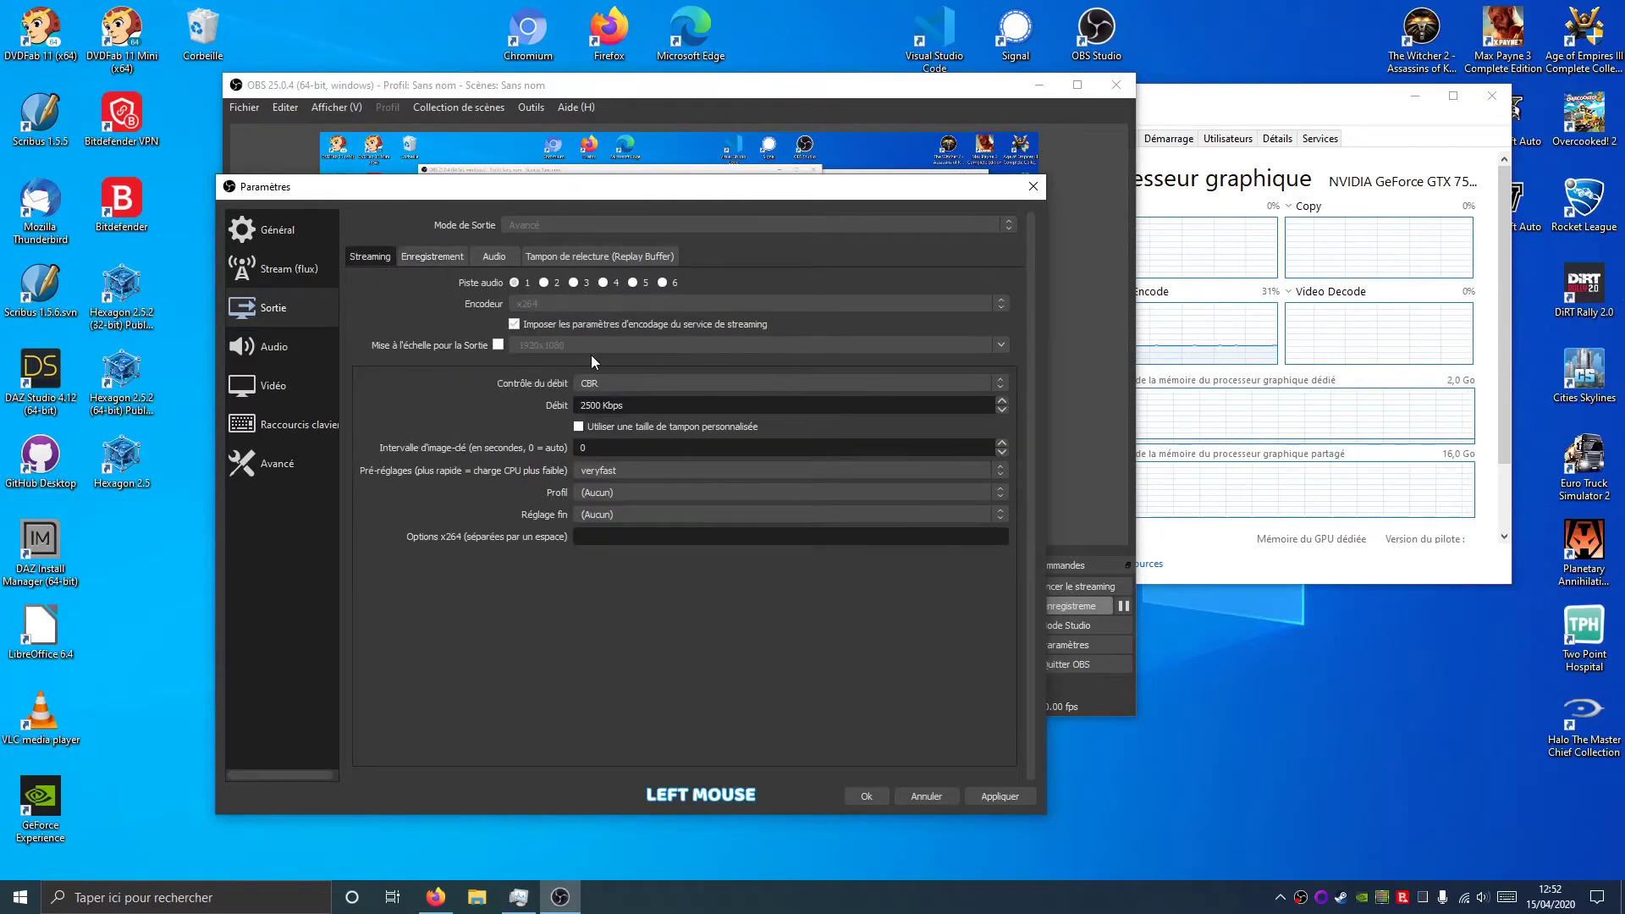
left_click(427, 256)
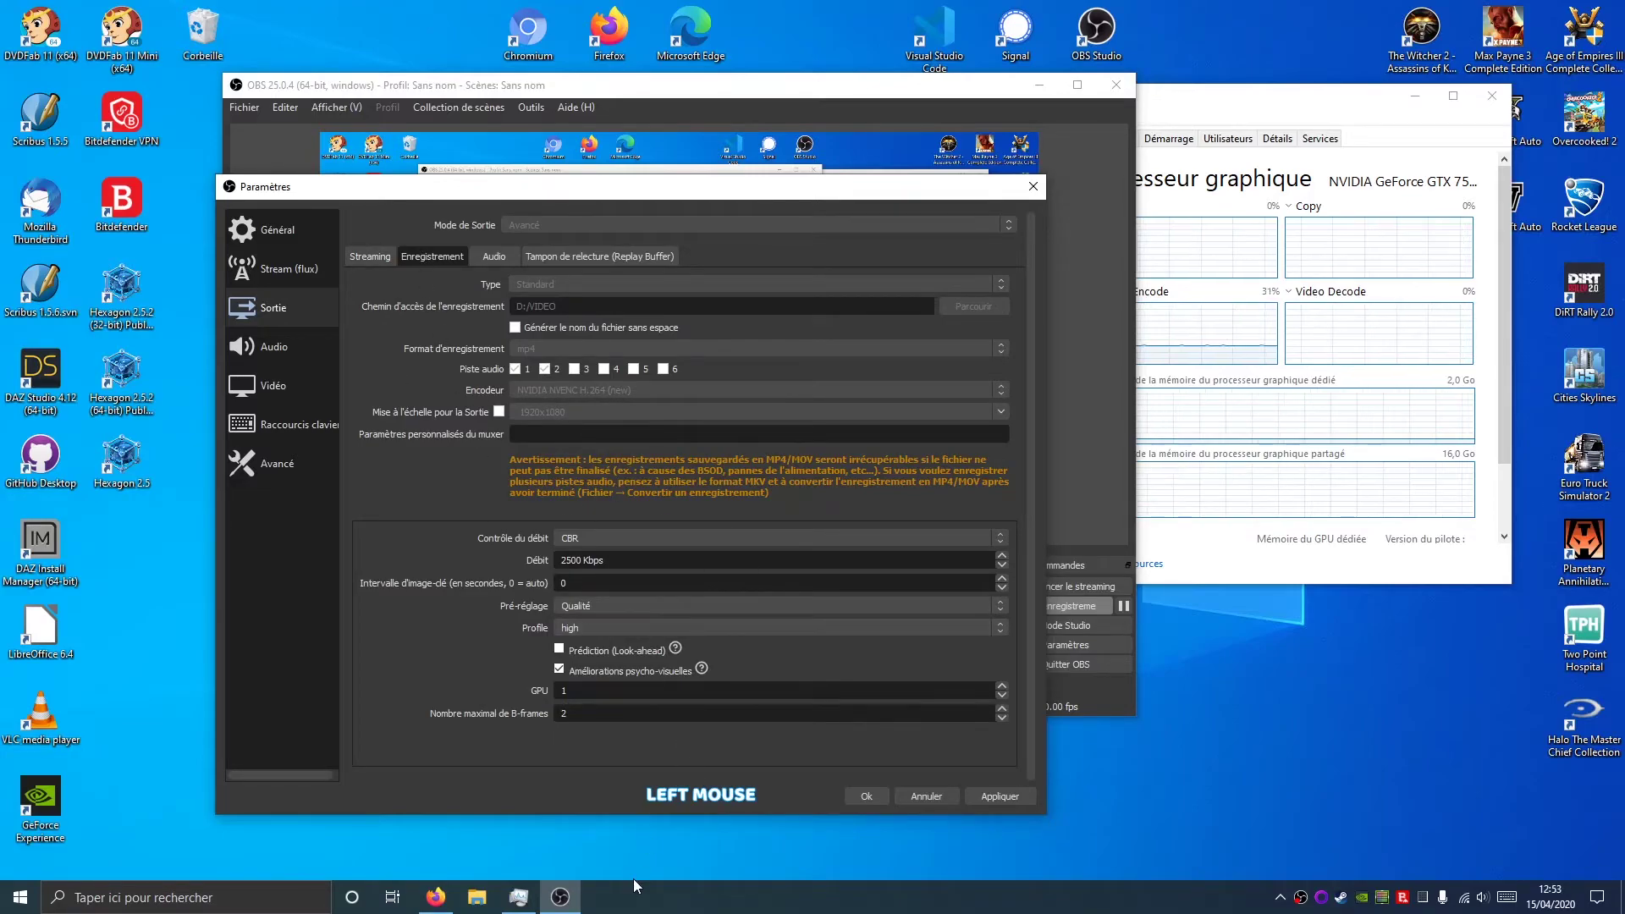
left_click(370, 256)
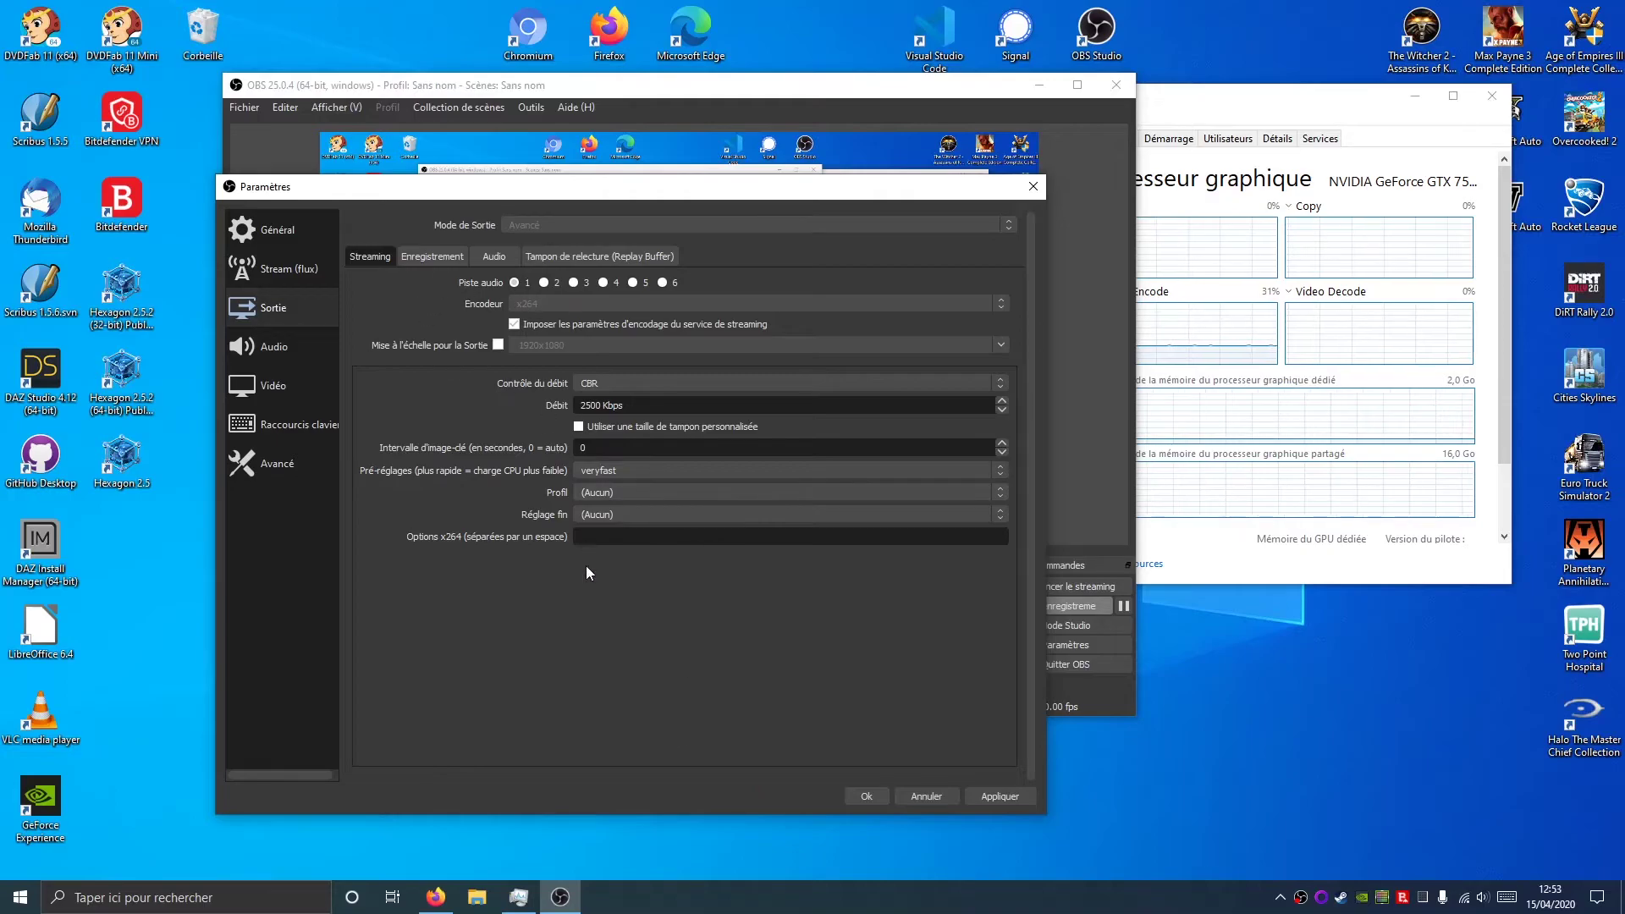
left_click(432, 255)
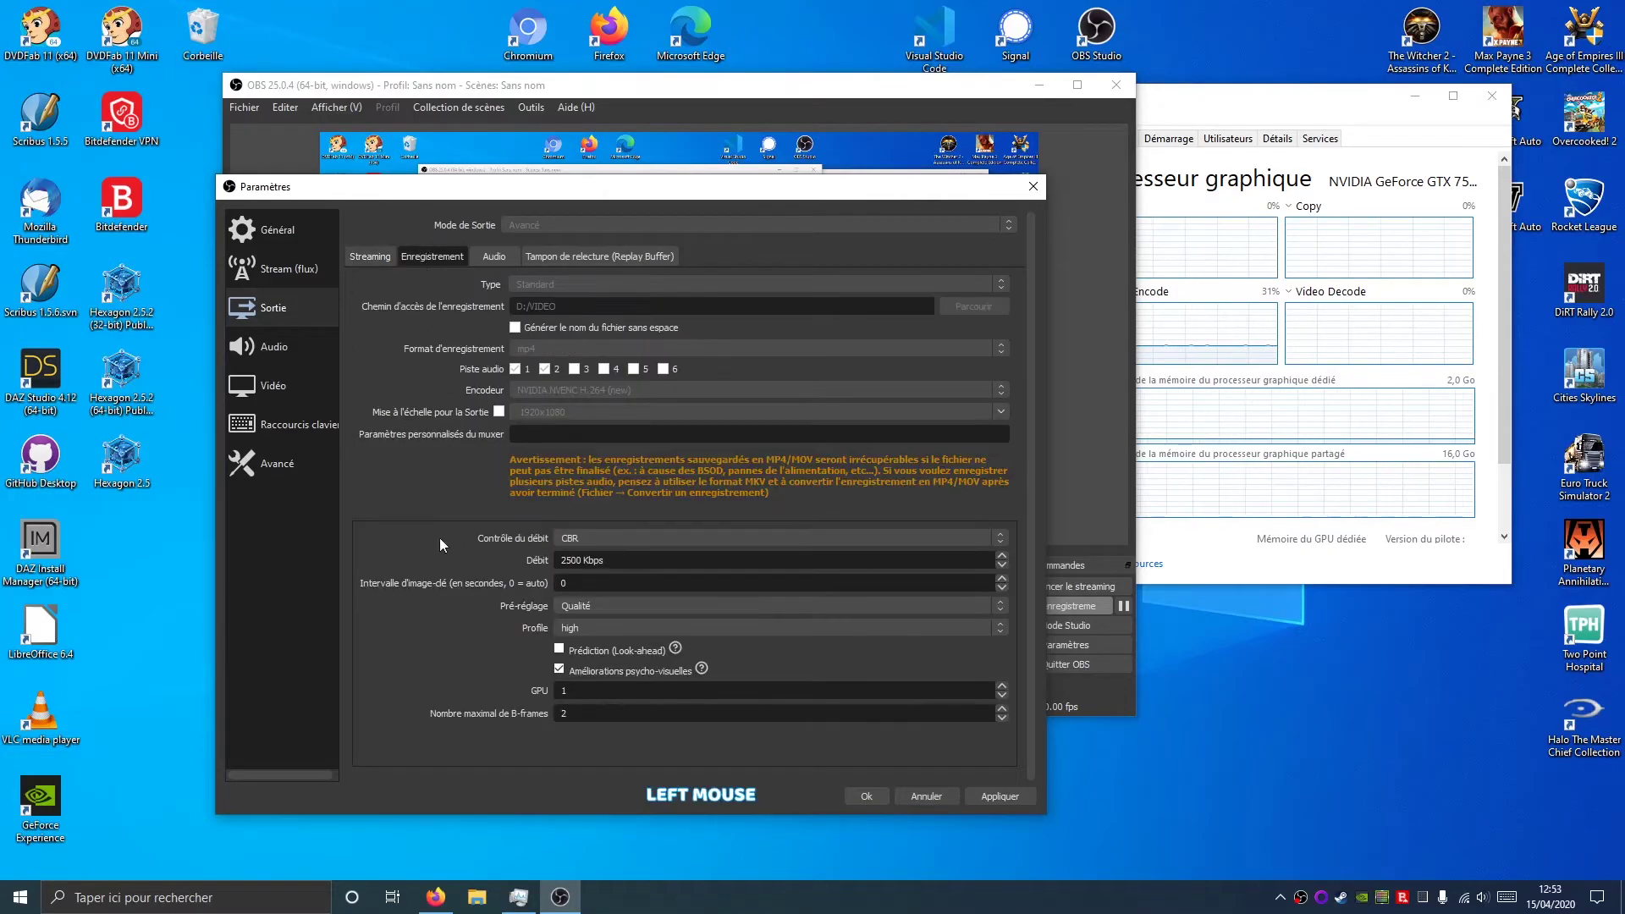
left_click(355, 254)
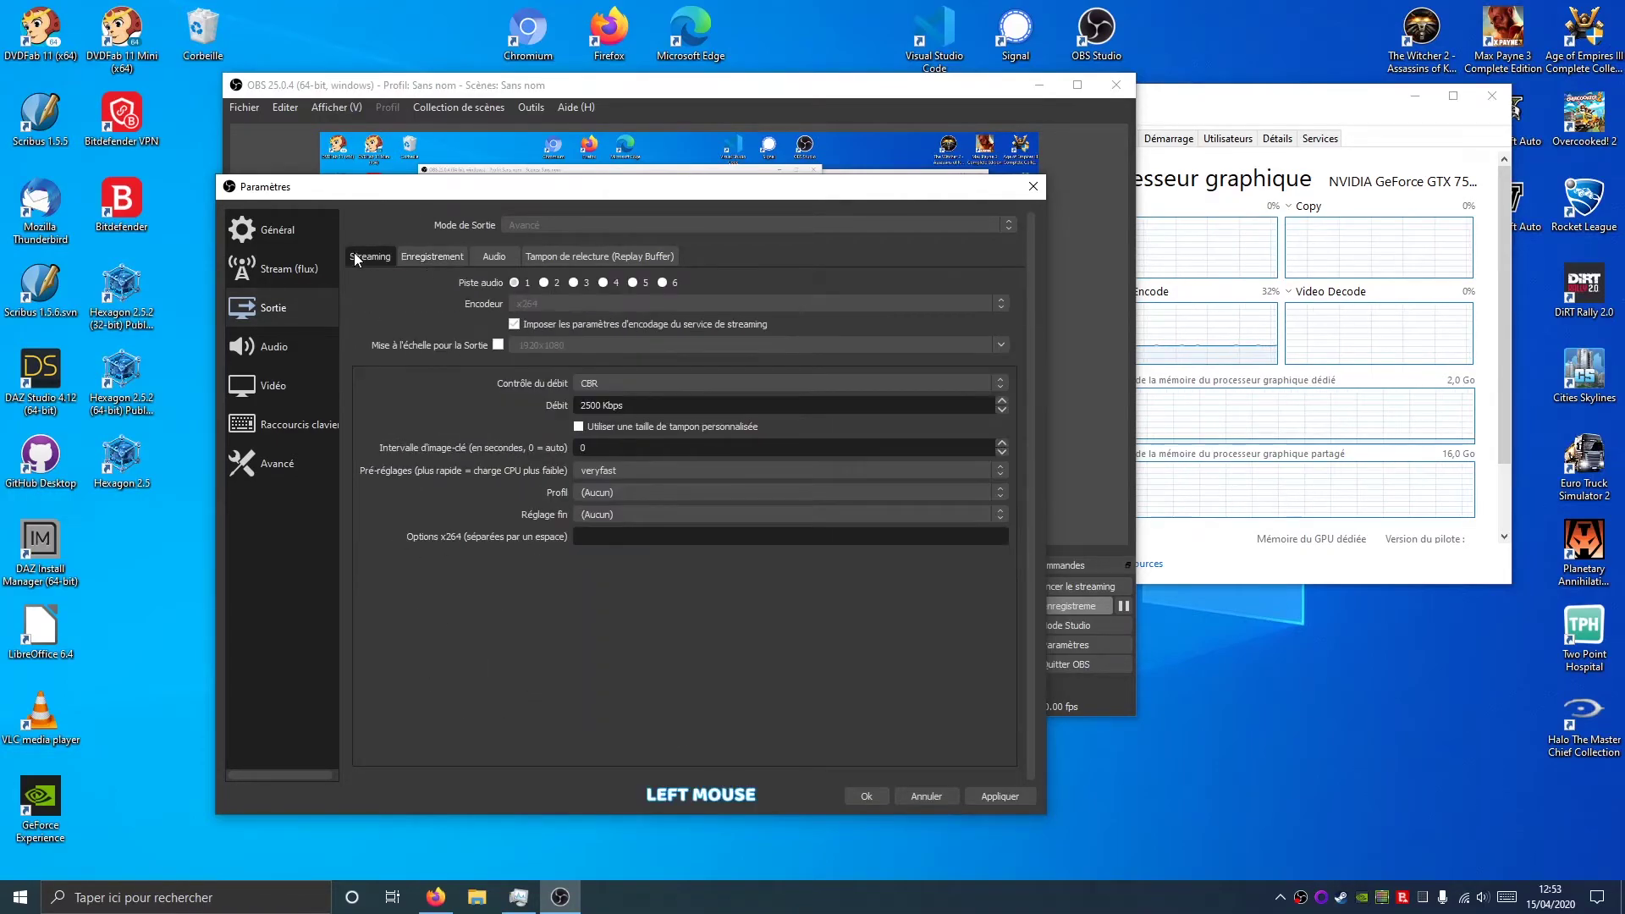
left_click(442, 256)
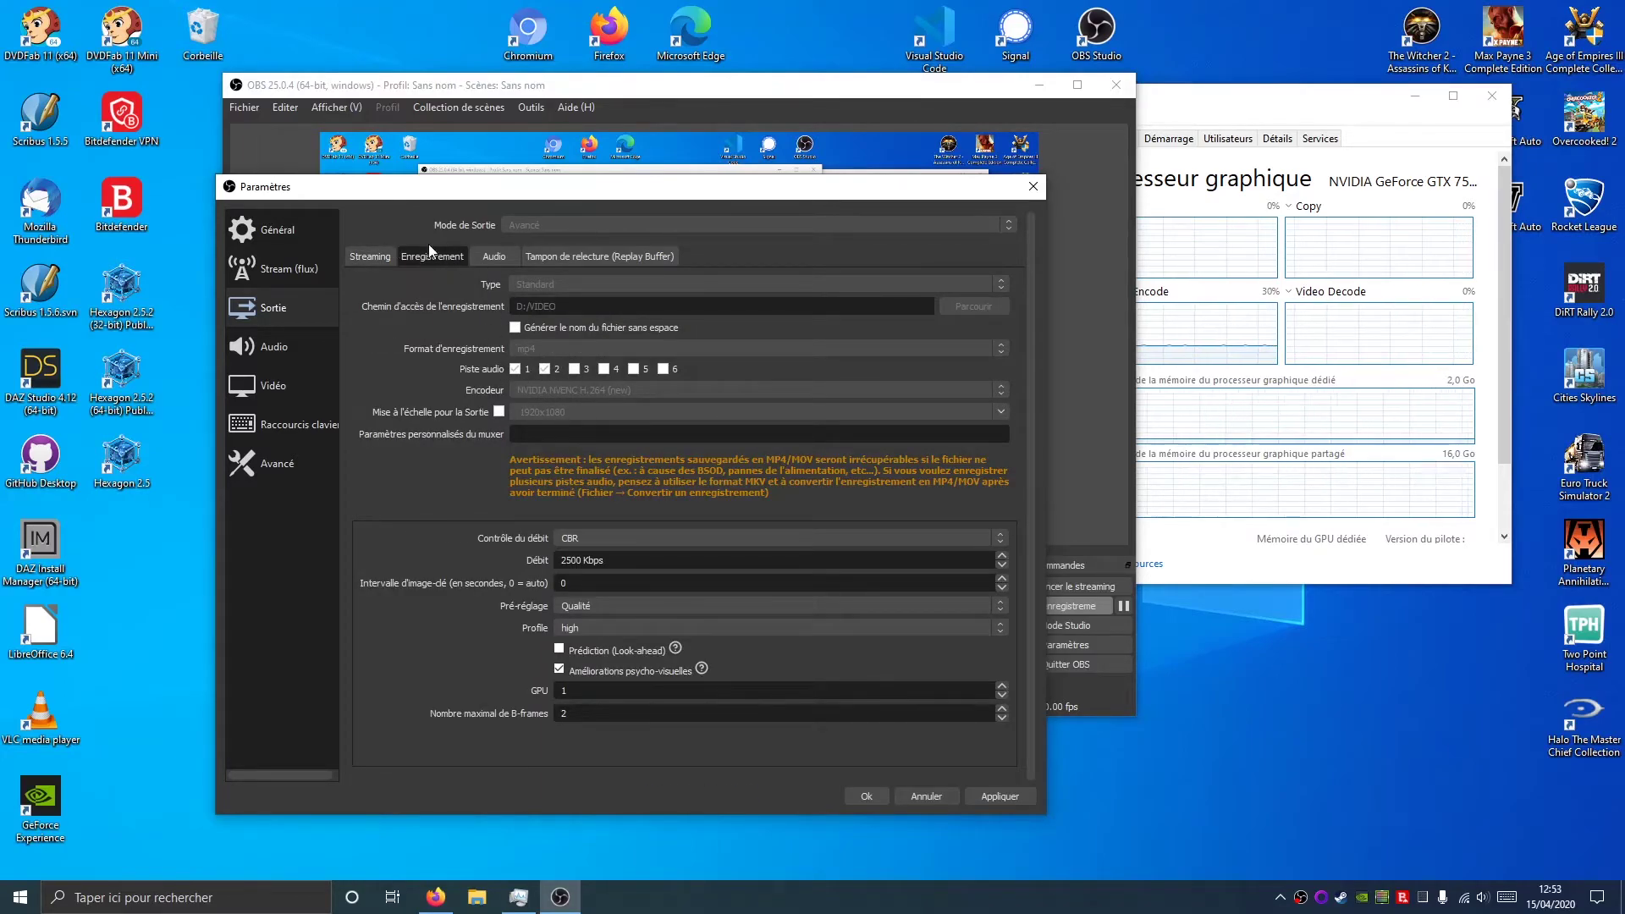
Review the streaming output settings and close the settings window without saving the changes
left_click(370, 257)
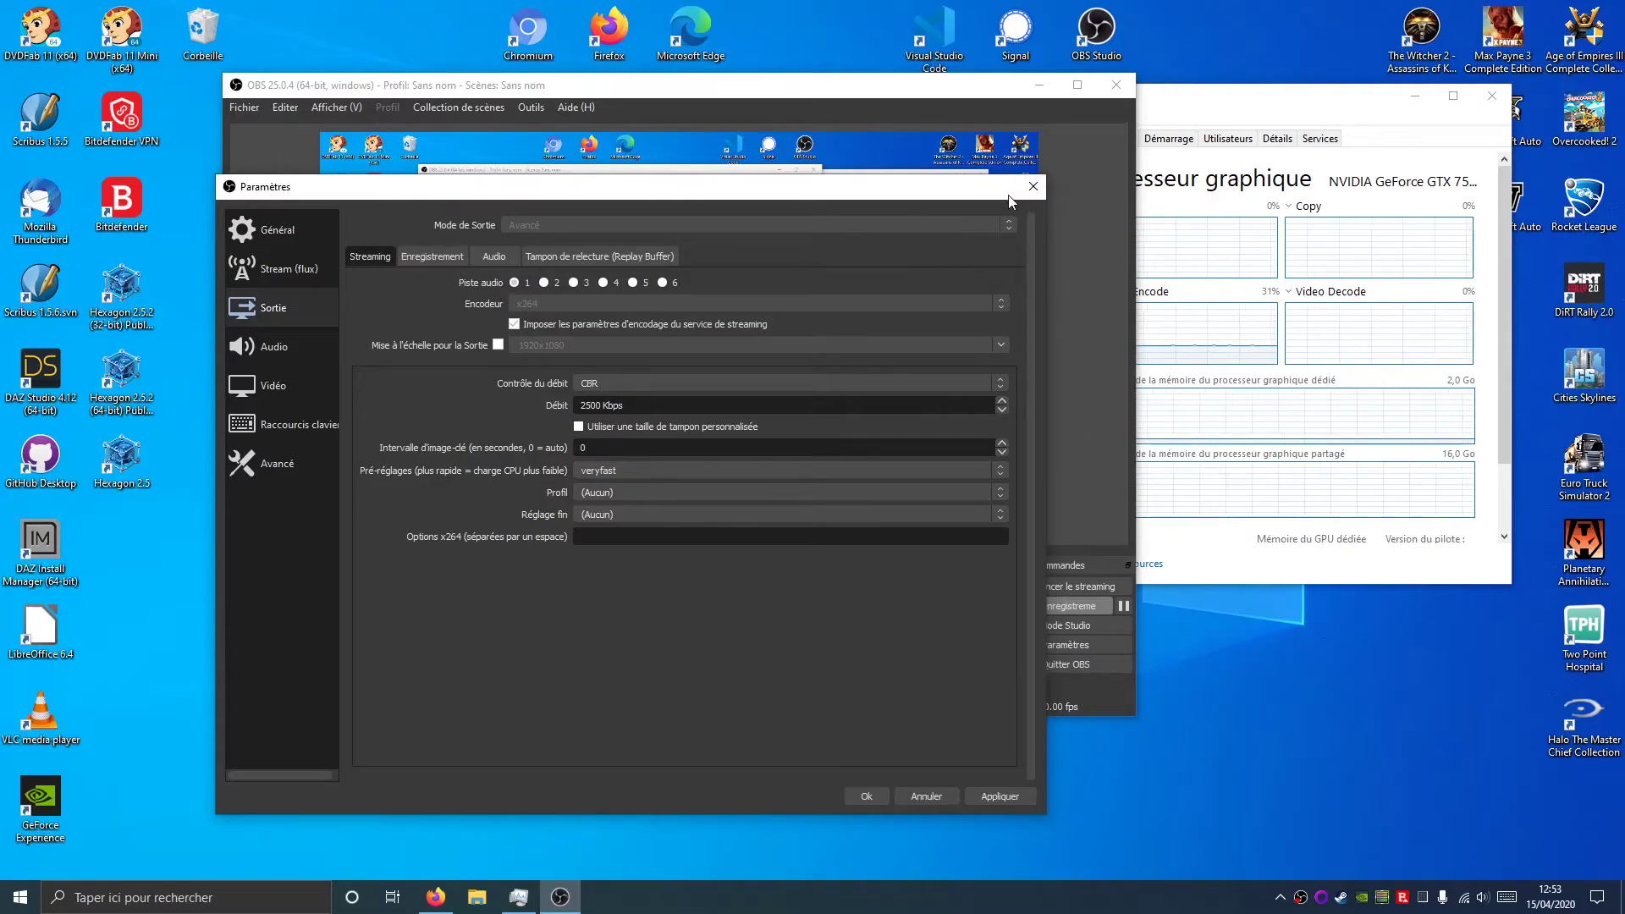
left_click(1033, 186)
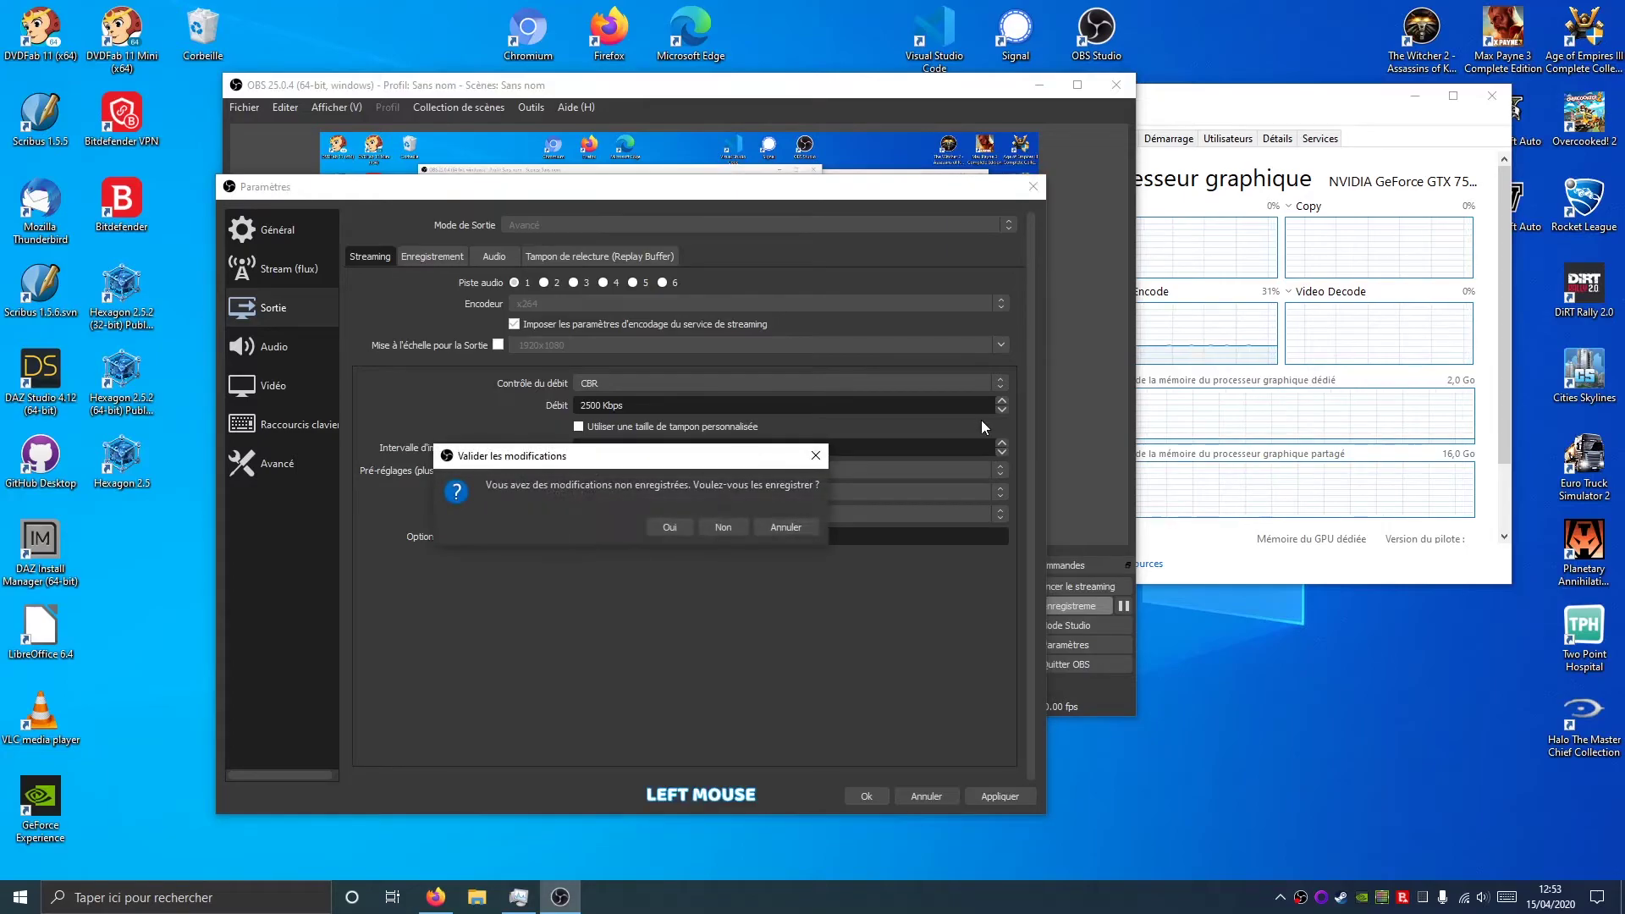
left_click(721, 527)
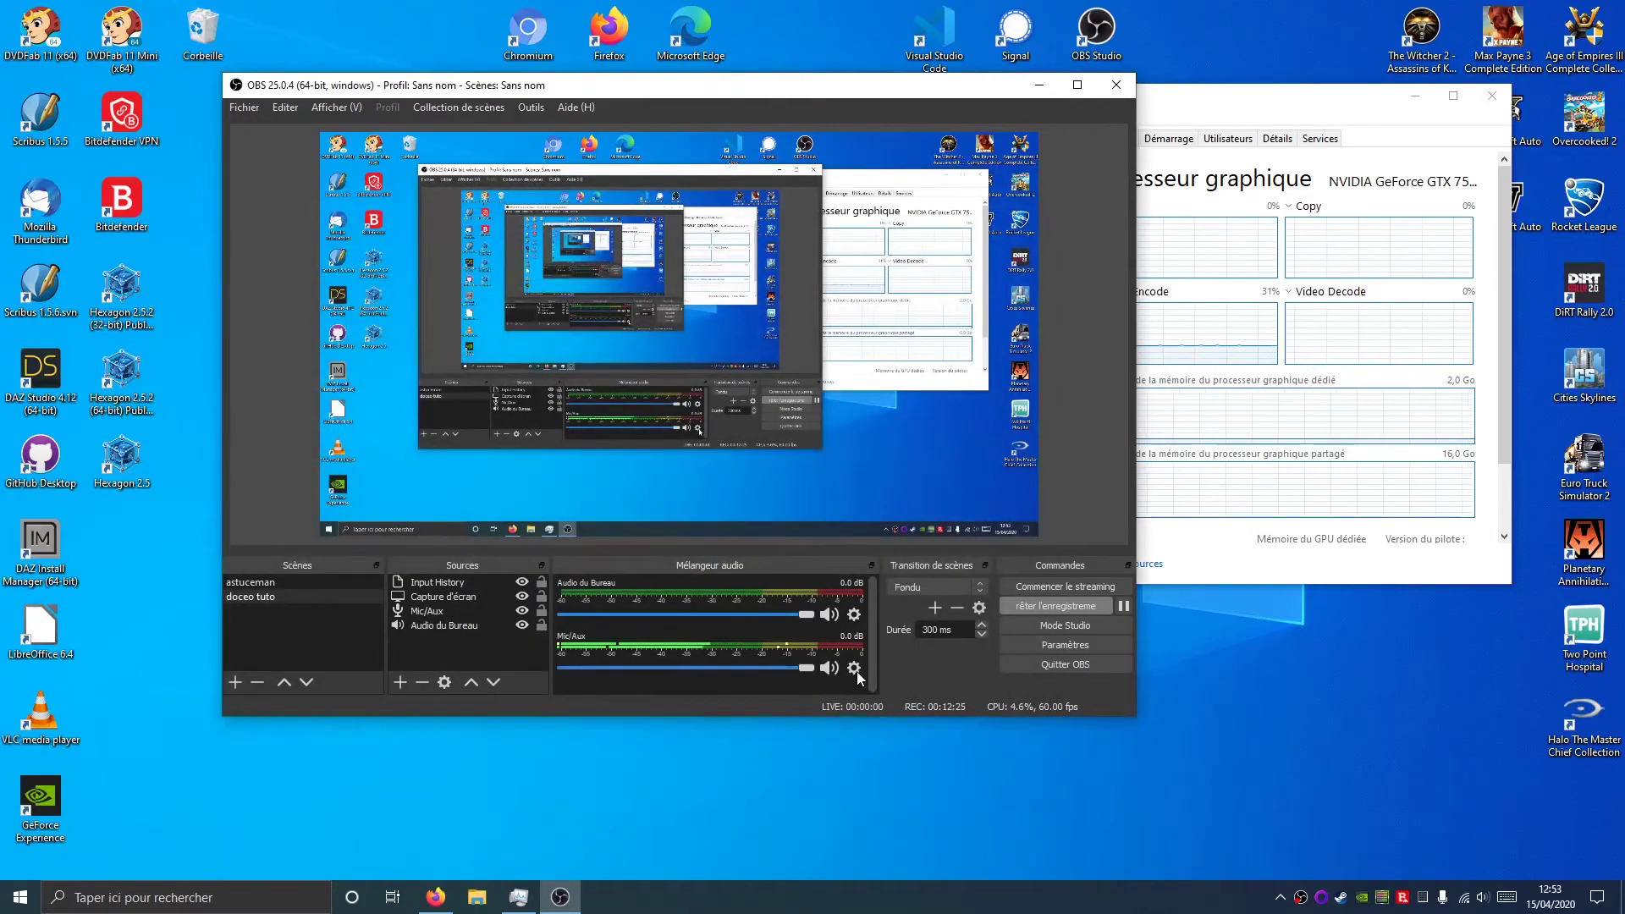
Open the advanced audio properties, toggle track 1 for Audio du Bureau on and back off, and close them
left_click(855, 669)
left_click(908, 879)
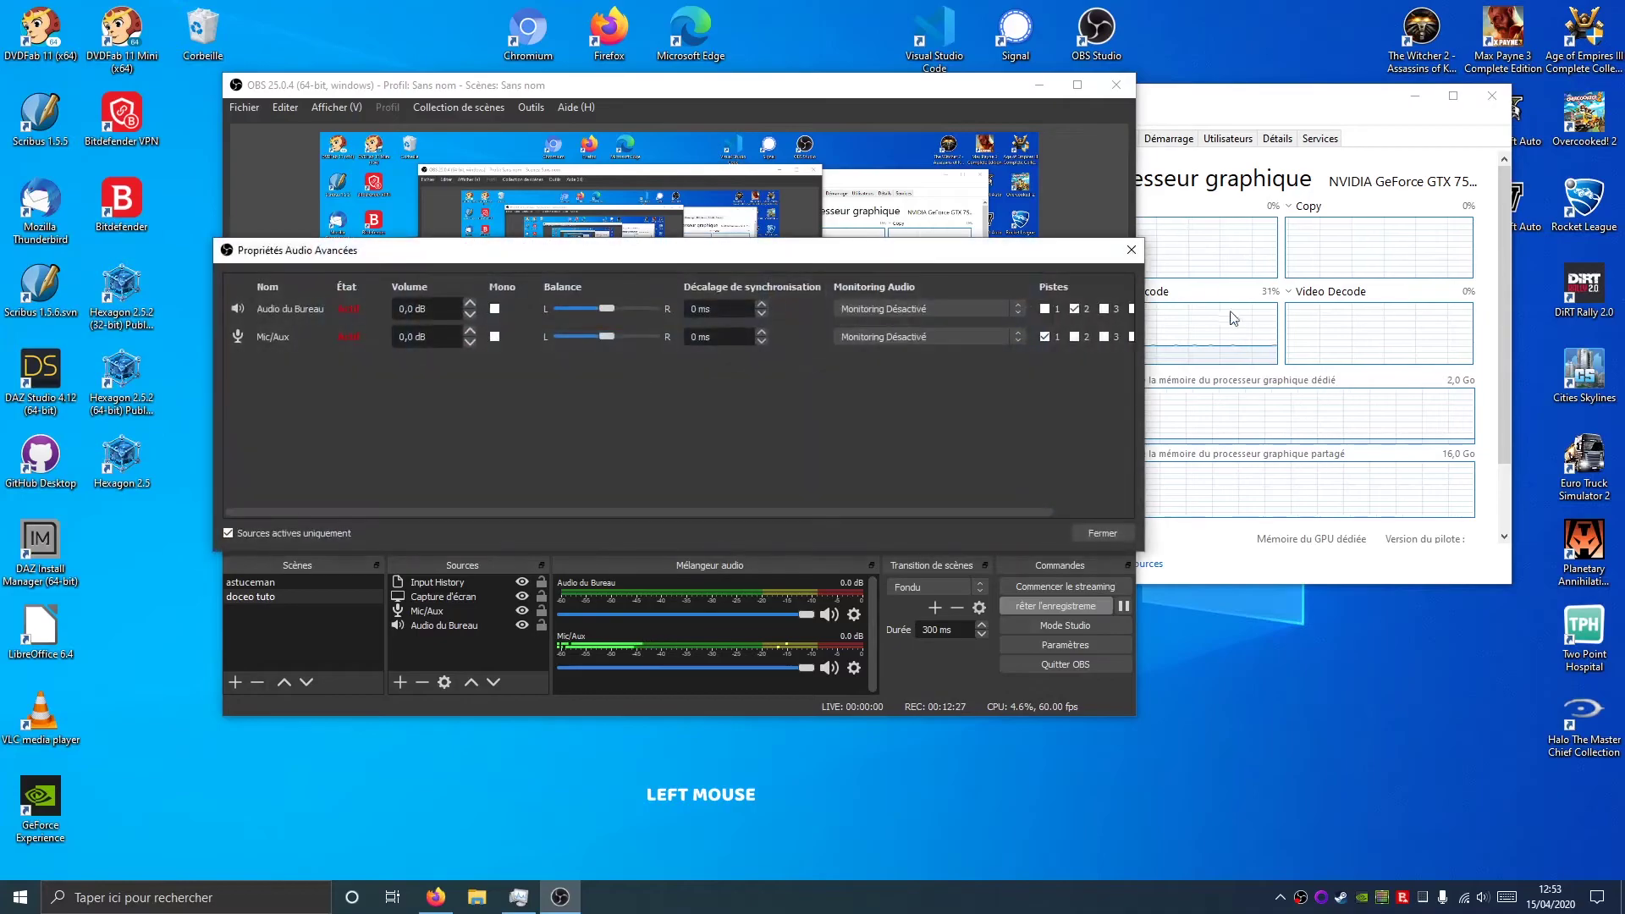
left_click(1046, 310)
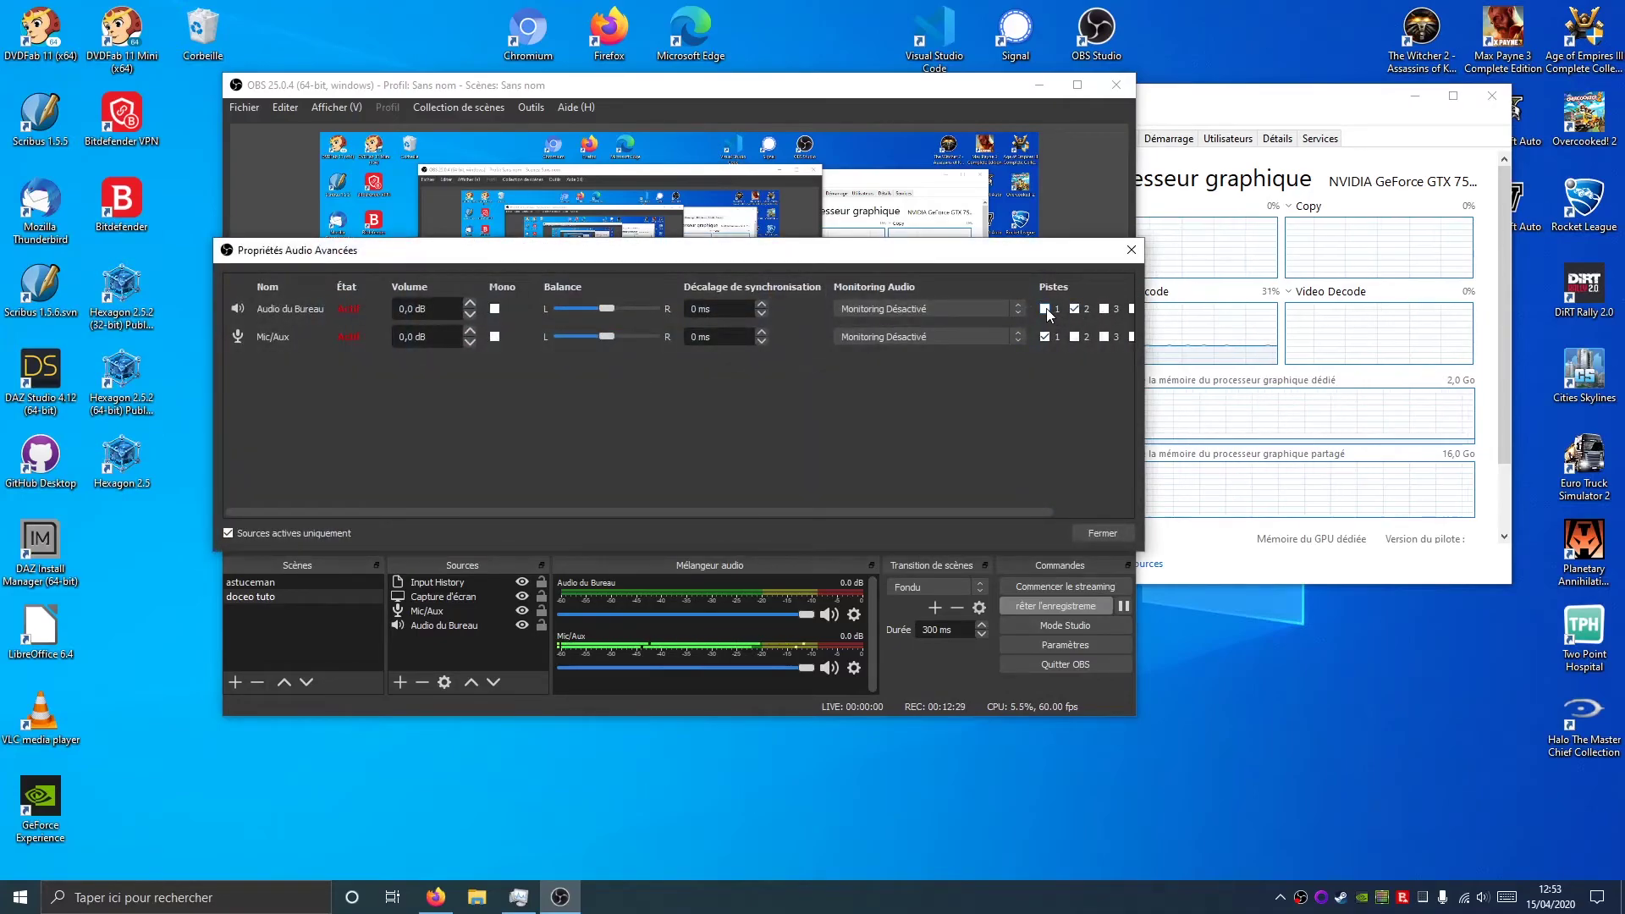
left_click(1051, 312)
left_click(1131, 254)
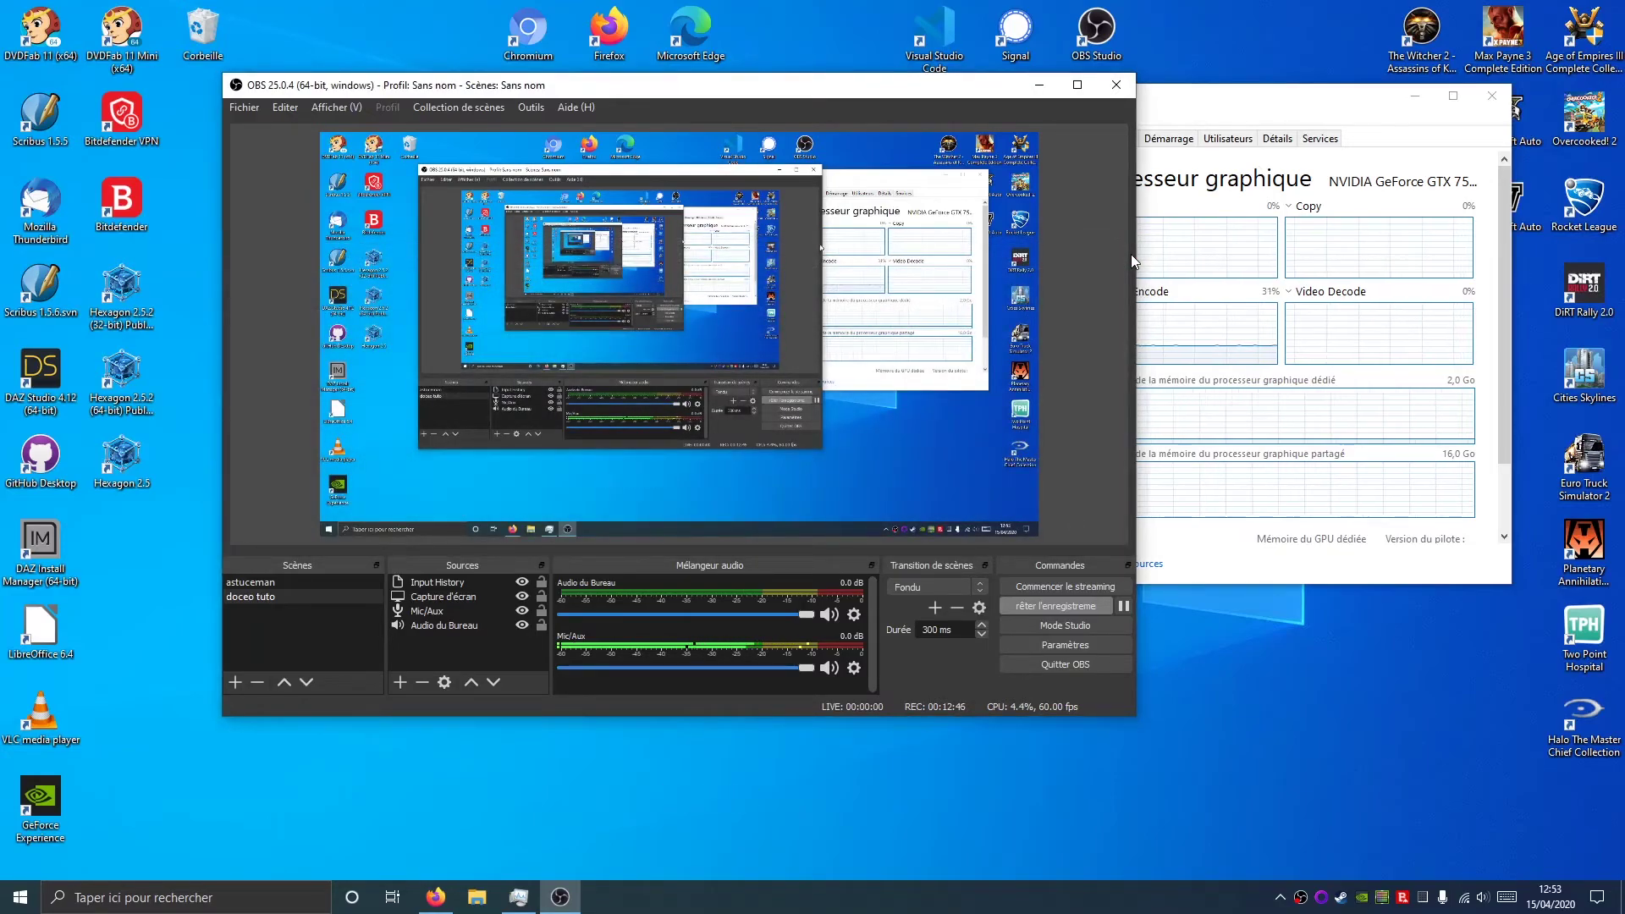
Bring Task Manager forward to check the processor and GPU load, and minimize its window
left_click(1138, 254)
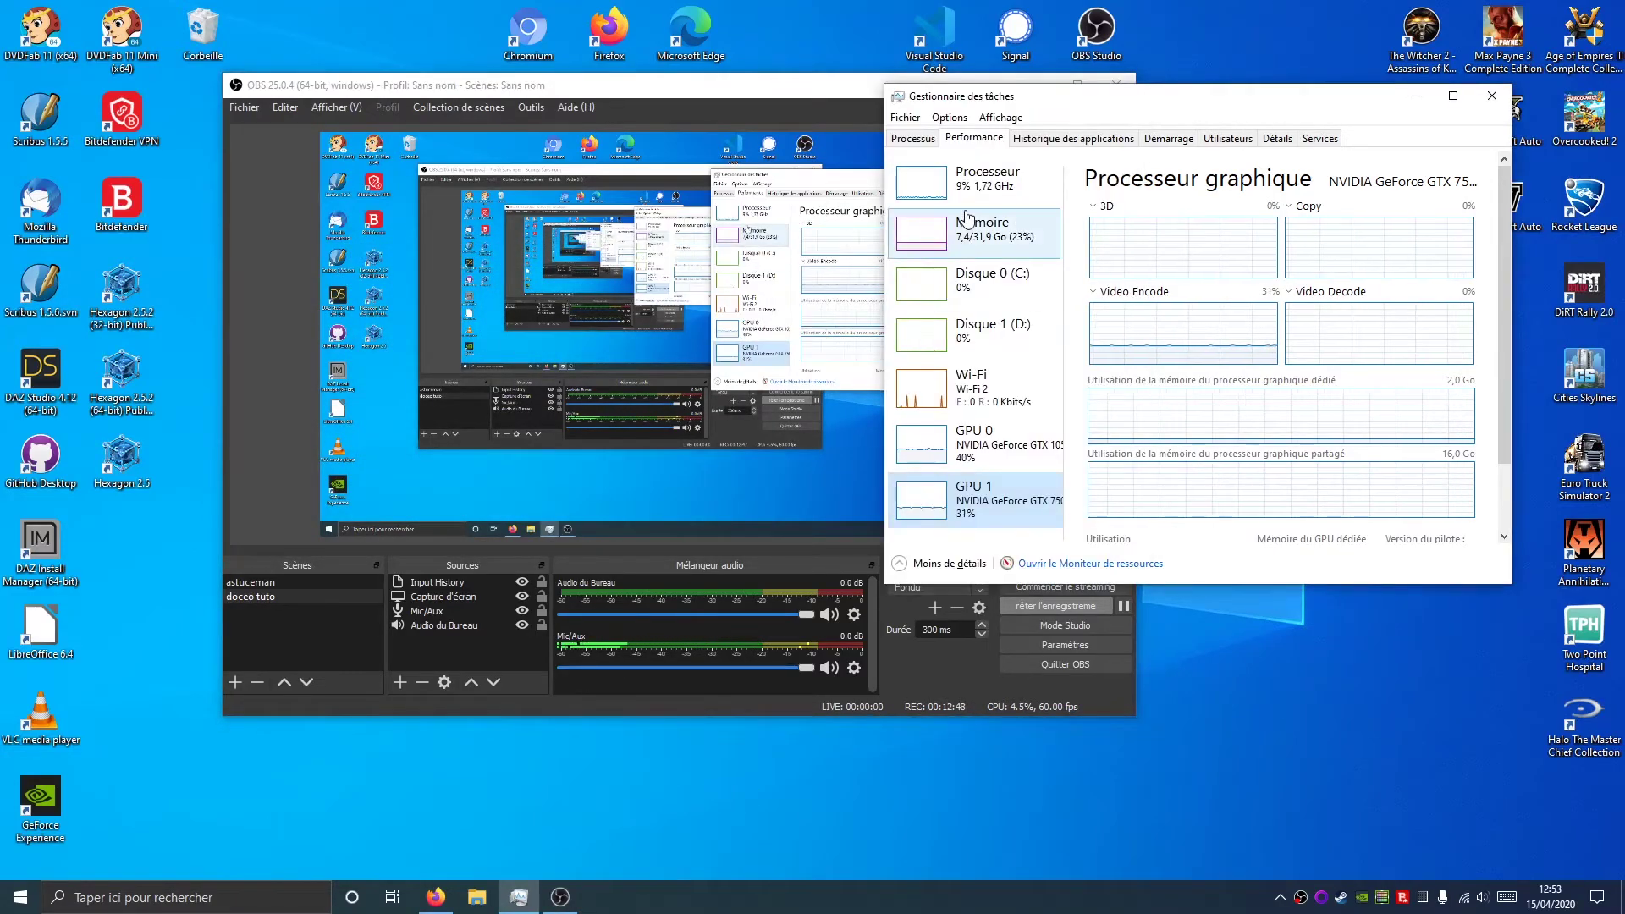
left_click(974, 178)
left_click(1415, 96)
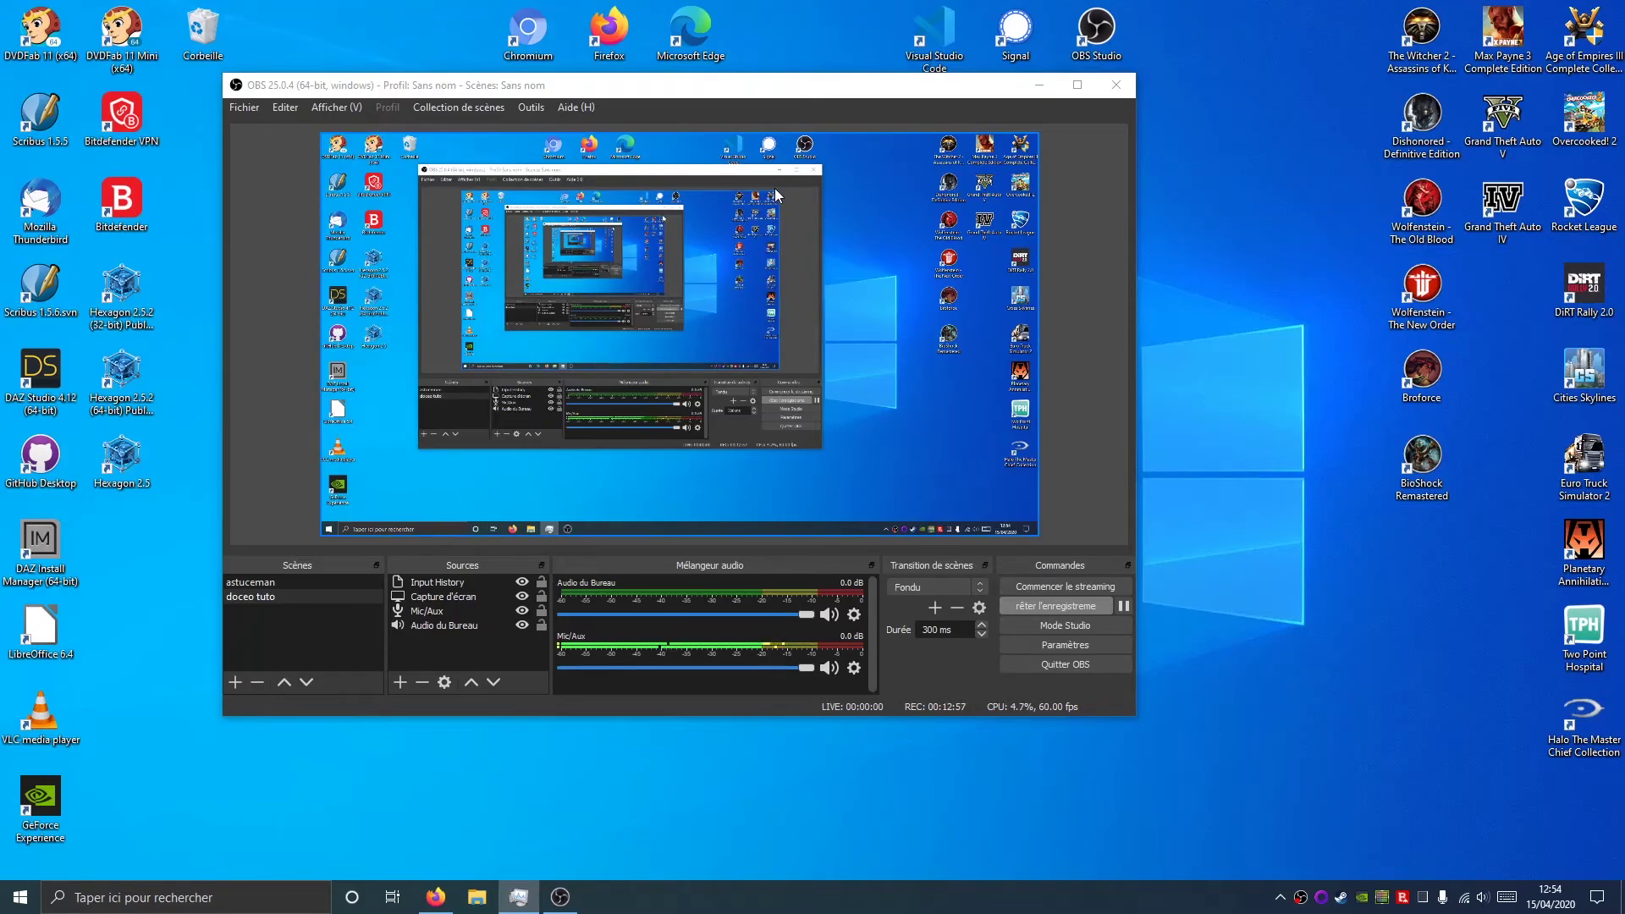
Select the Input History source to locate its overlay, deselect it, and test the overlay with the letter D and mouse input
left_click(438, 585)
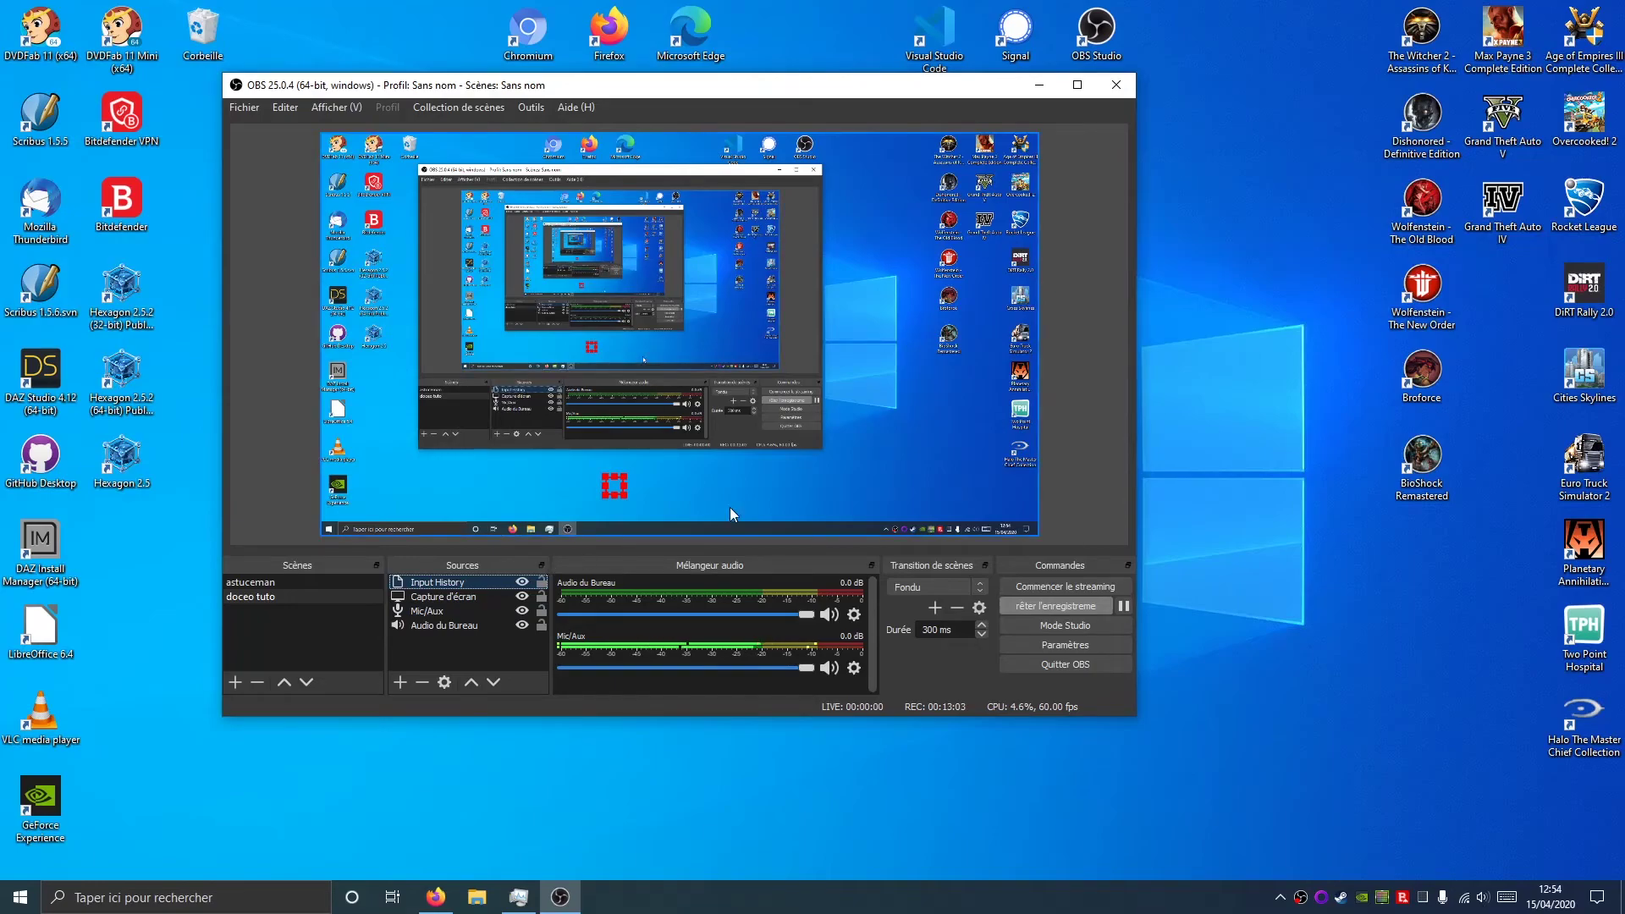
left_click(1114, 456)
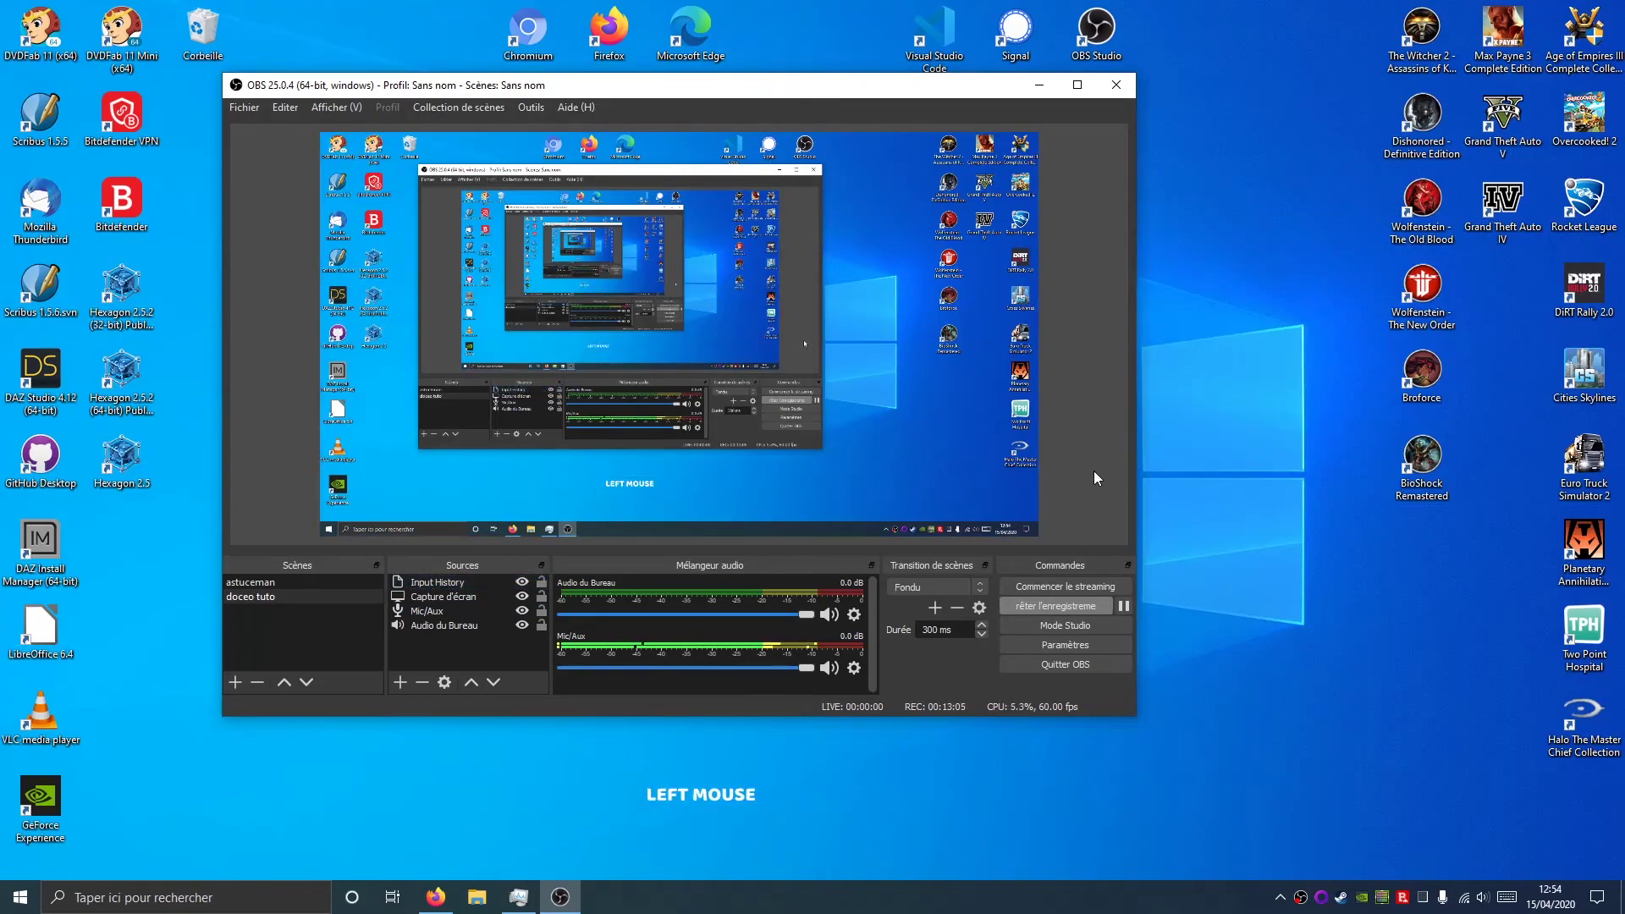
key("d")
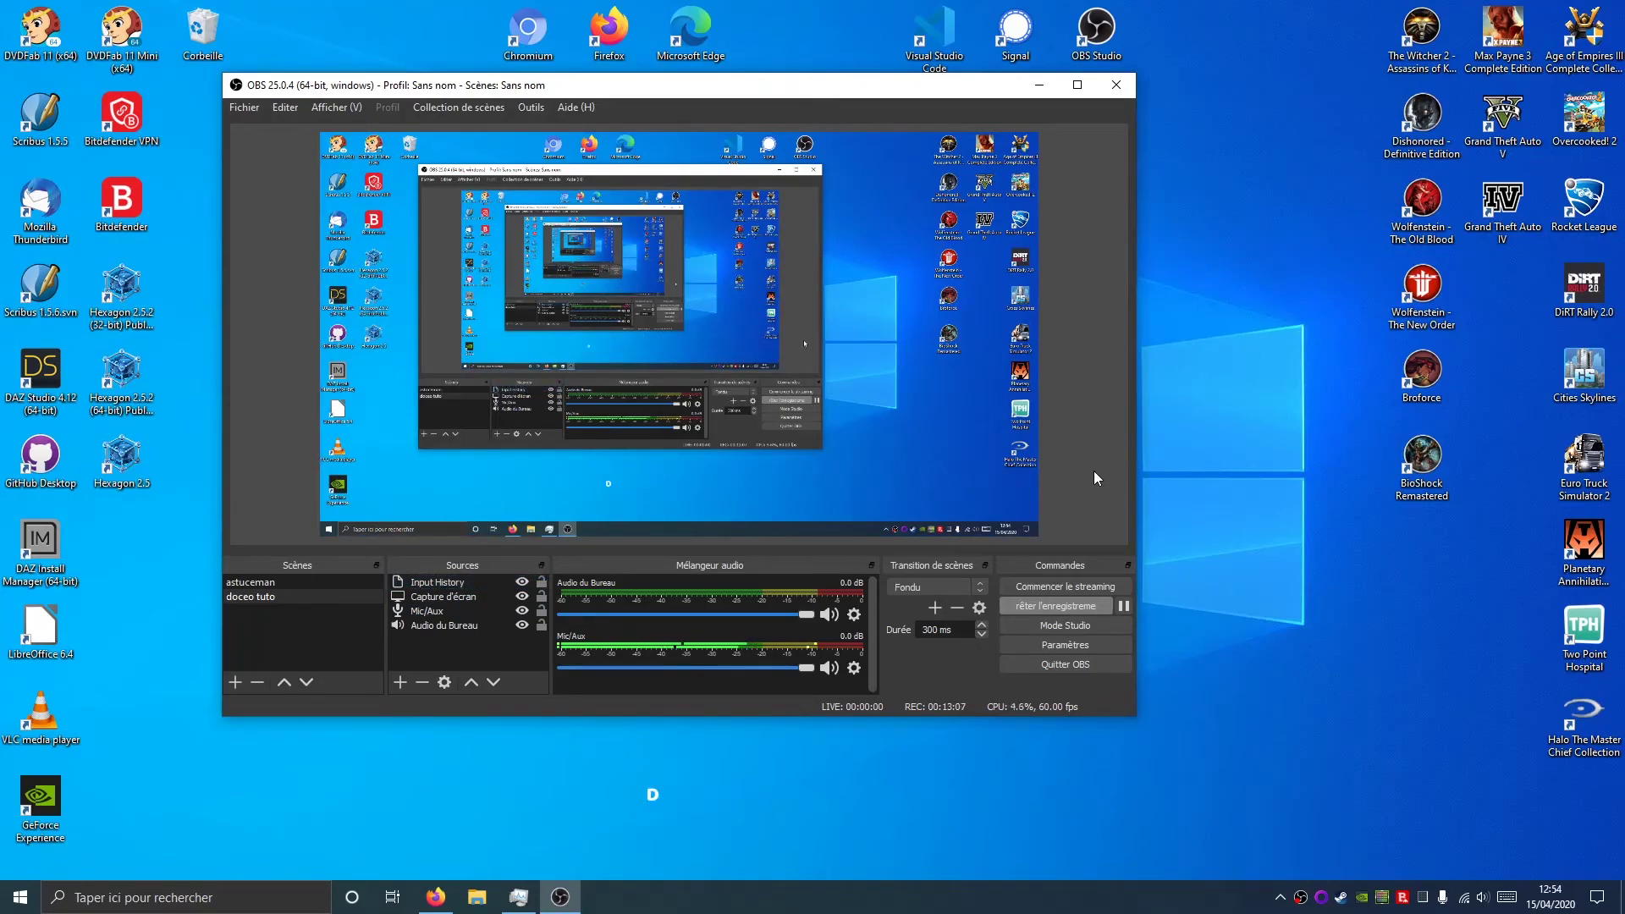
left_click(1030, 440)
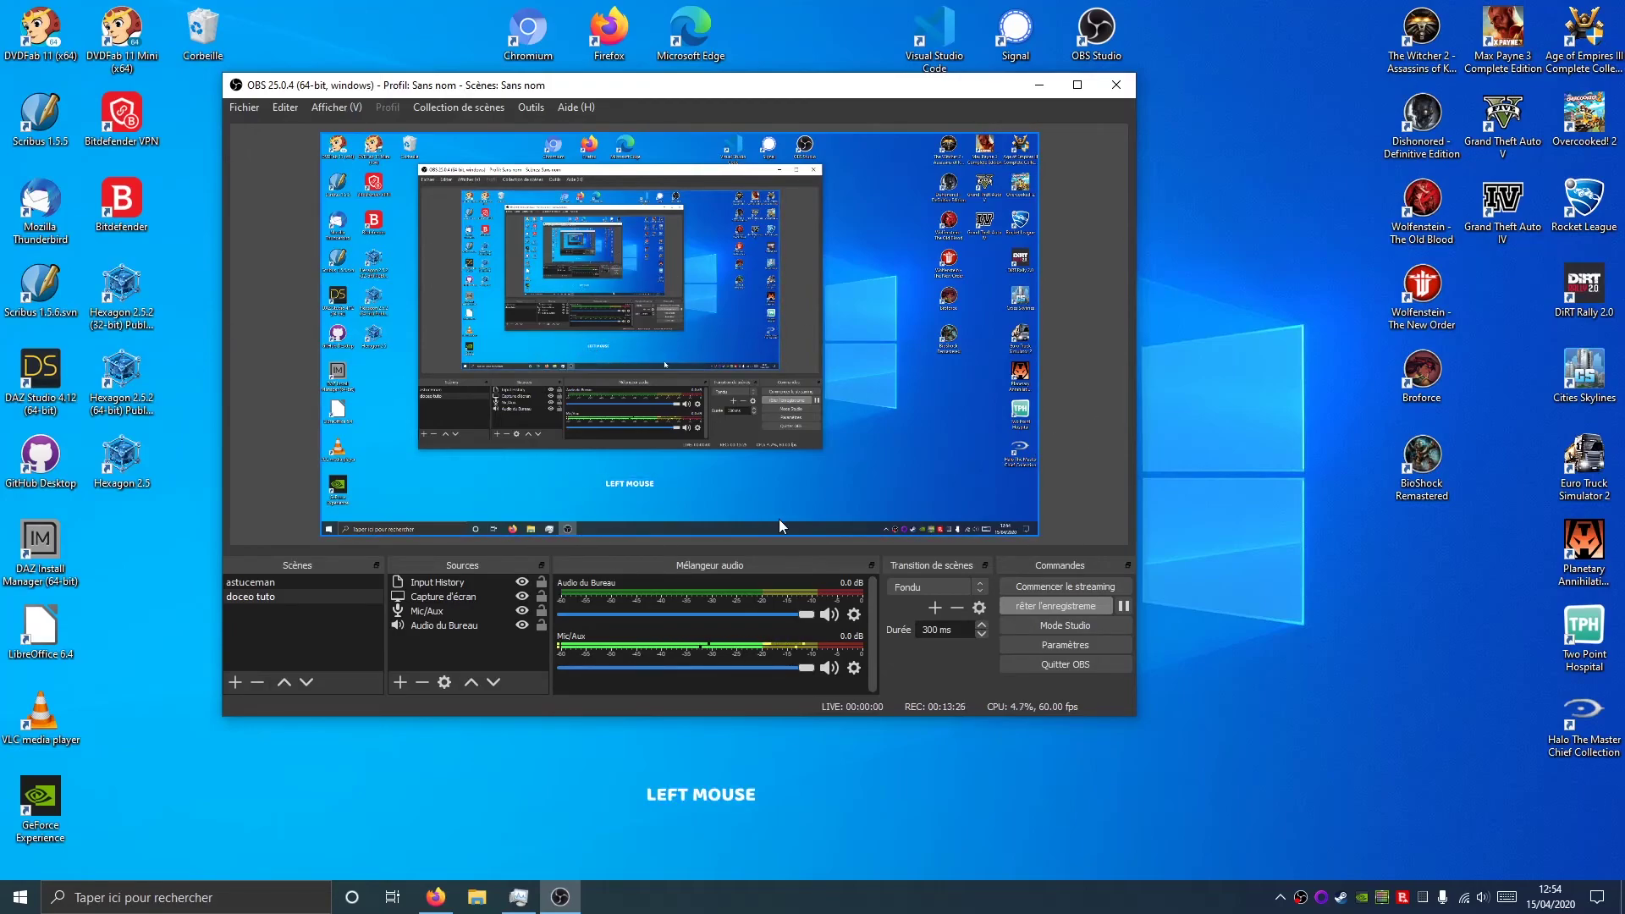